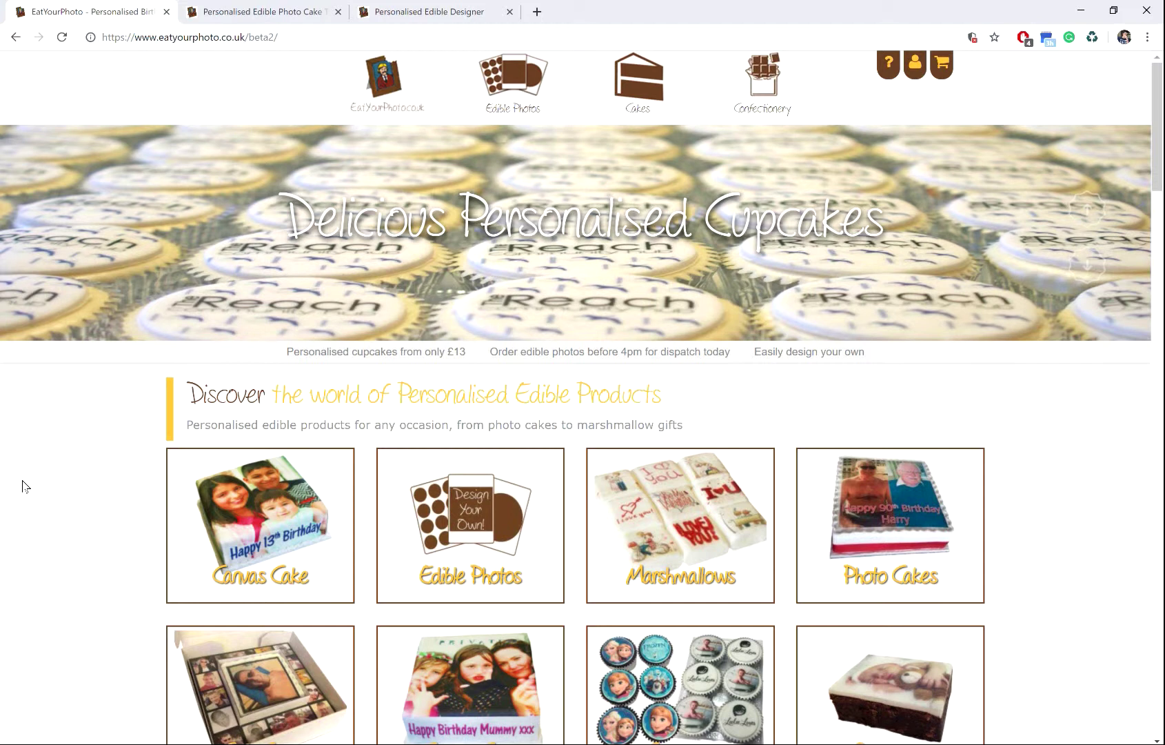
Open the Edible Photos product and switch to the edible photo order form tab.
left_click(446, 507)
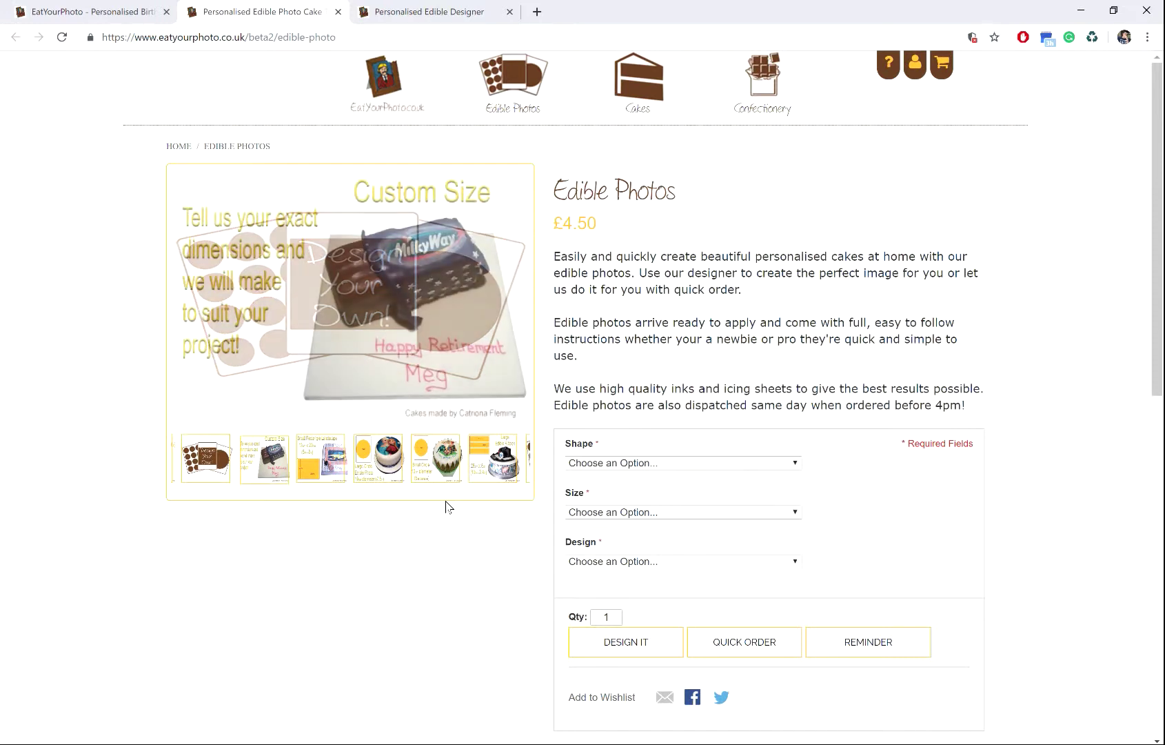
key("ctrl+Tab")
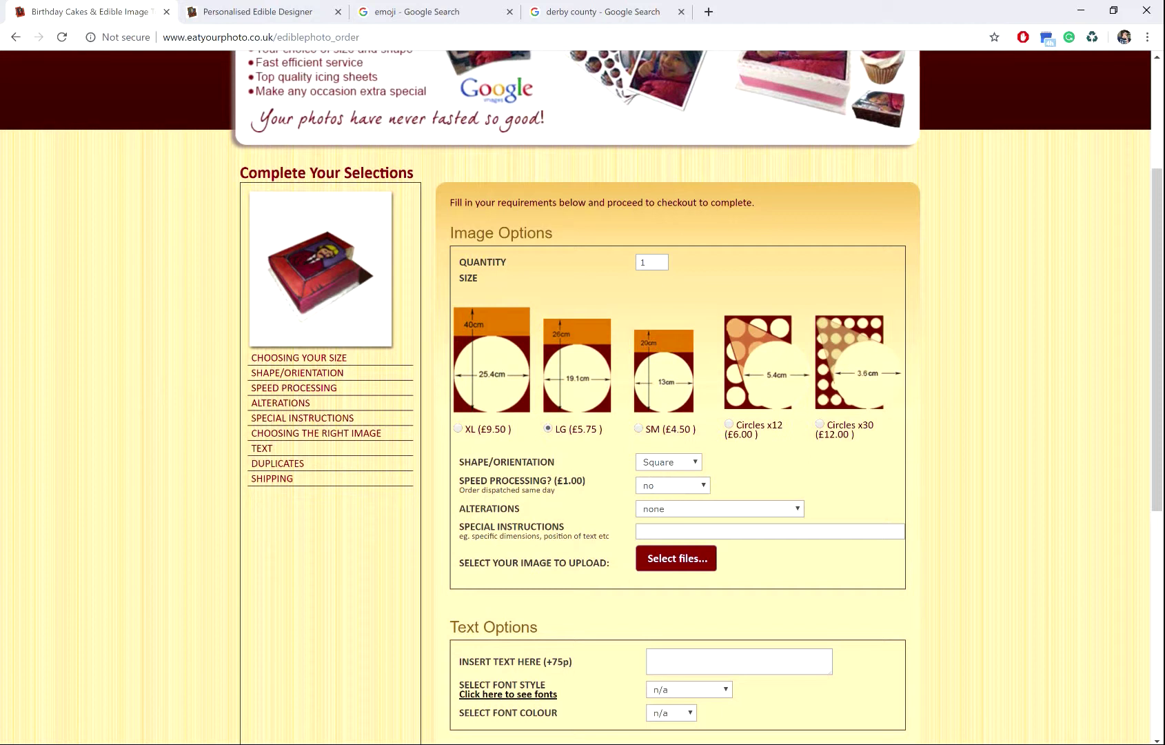
Change the edible photo's shape from Square to Portrait on the order form.
left_click_drag(508, 265, 487, 263)
left_click(487, 263)
left_click(679, 464)
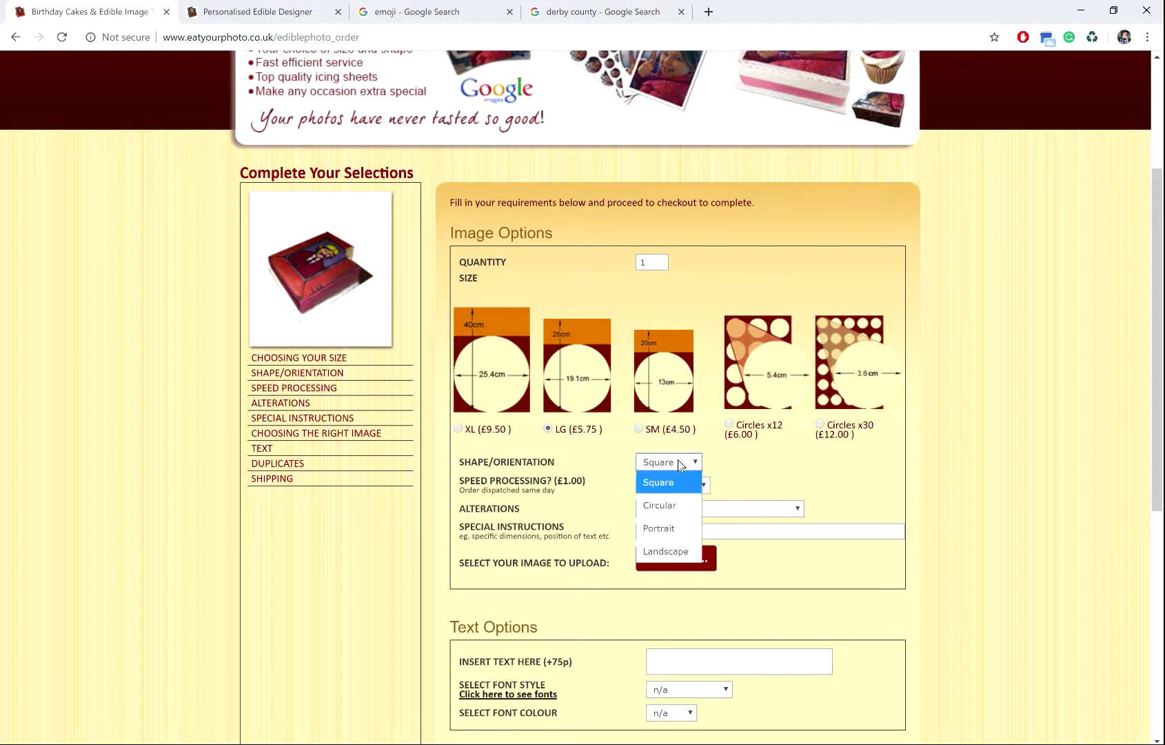
left_click(677, 530)
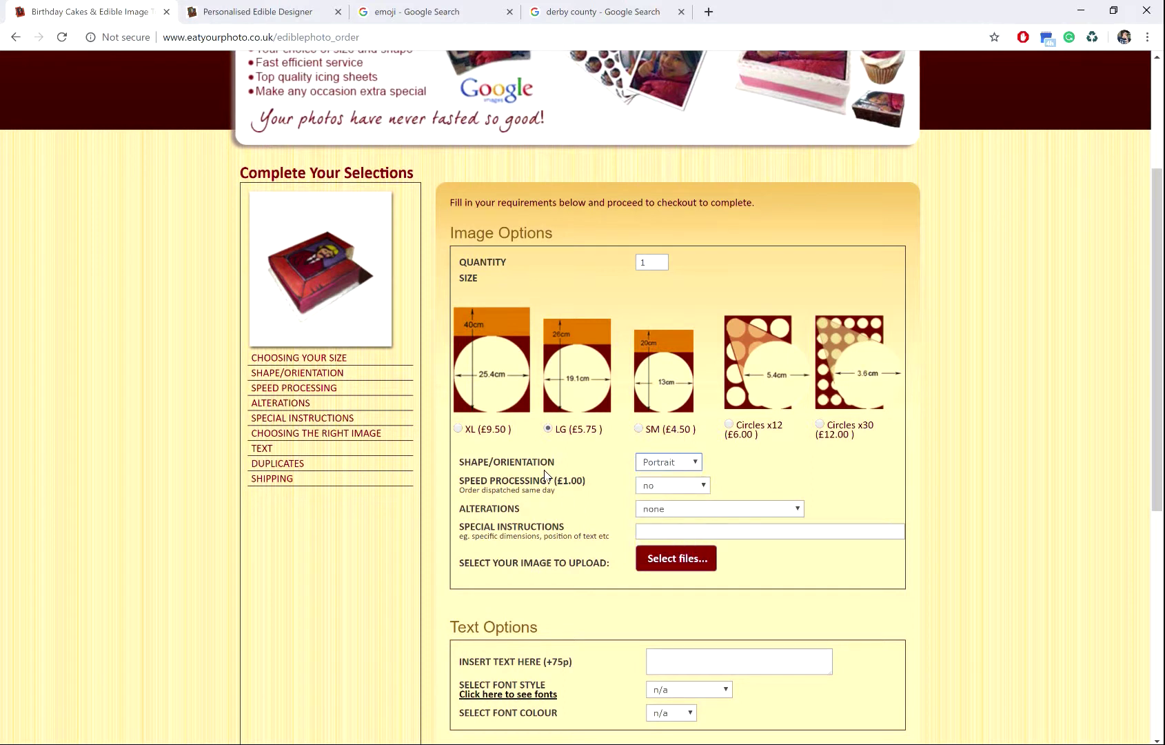
In Word's Page Setup, enter a custom paper size of width 26 and height 19.1 cm.
key("alt+Tab")
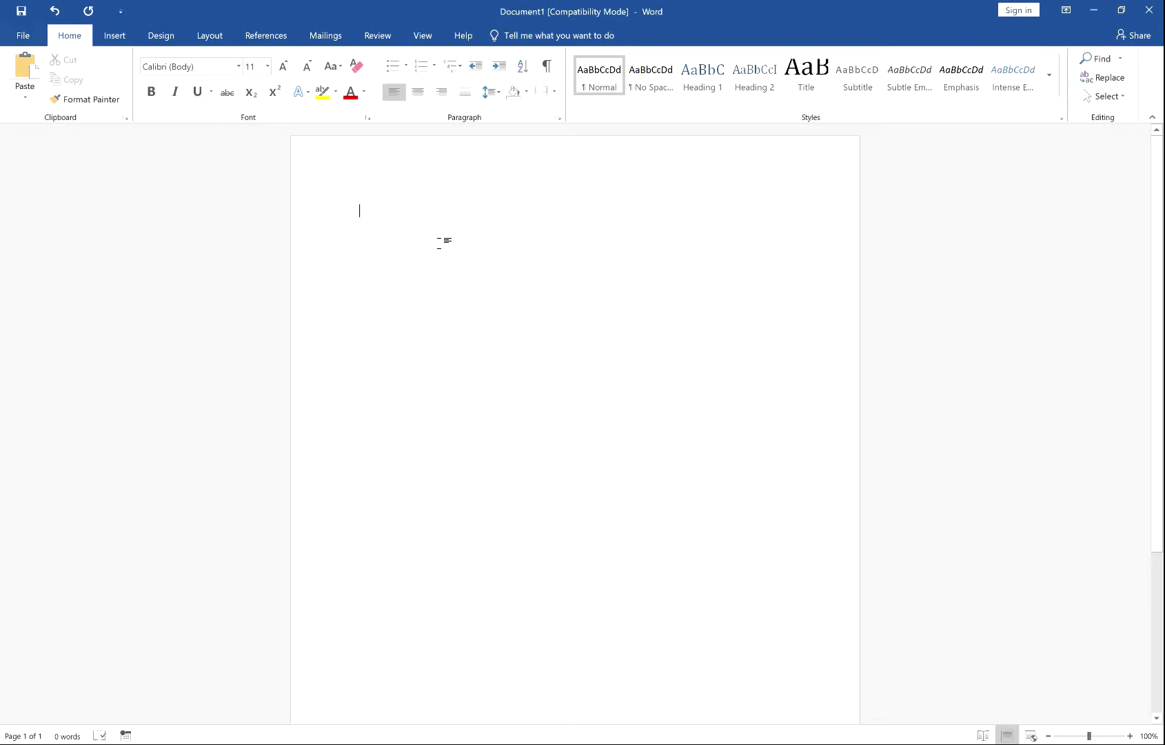
left_click(225, 35)
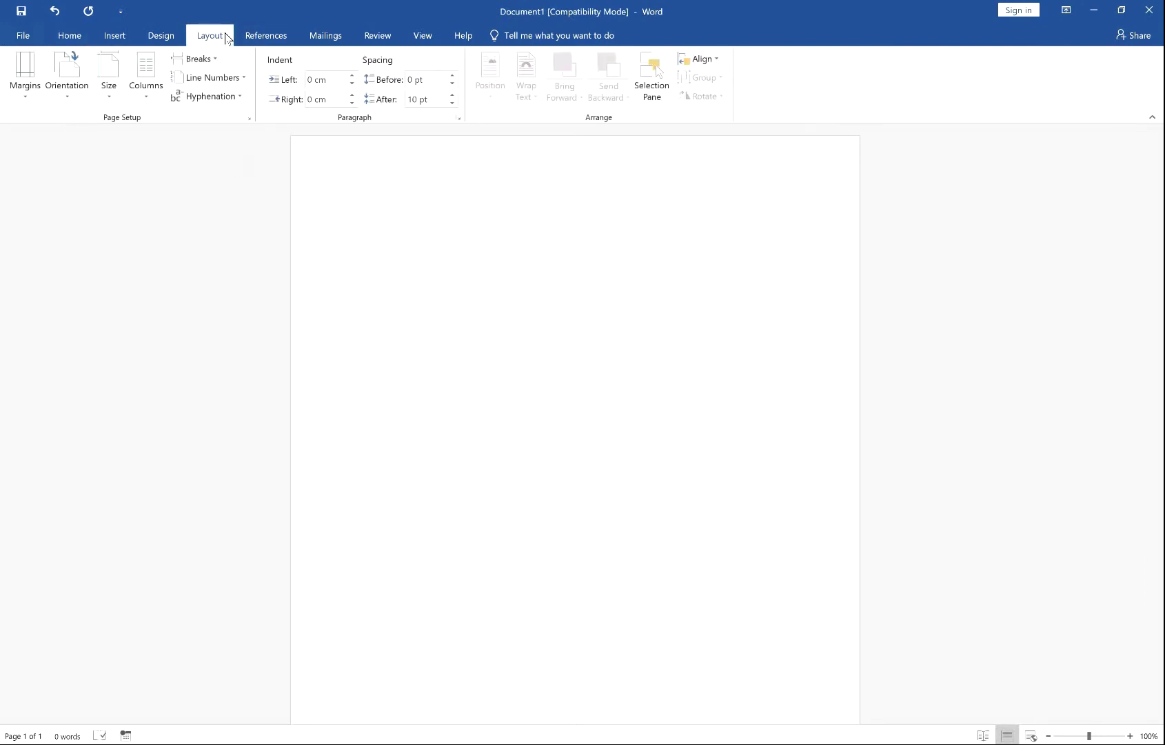
left_click(110, 89)
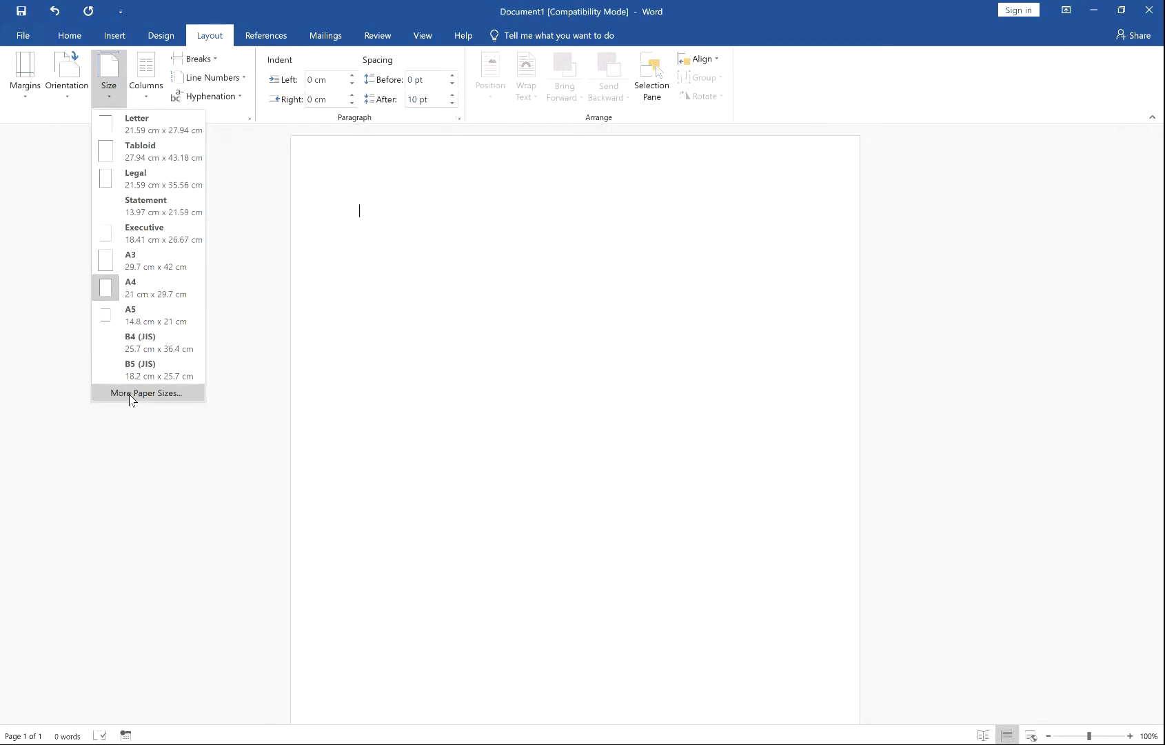
left_click(133, 395)
key("Tab")
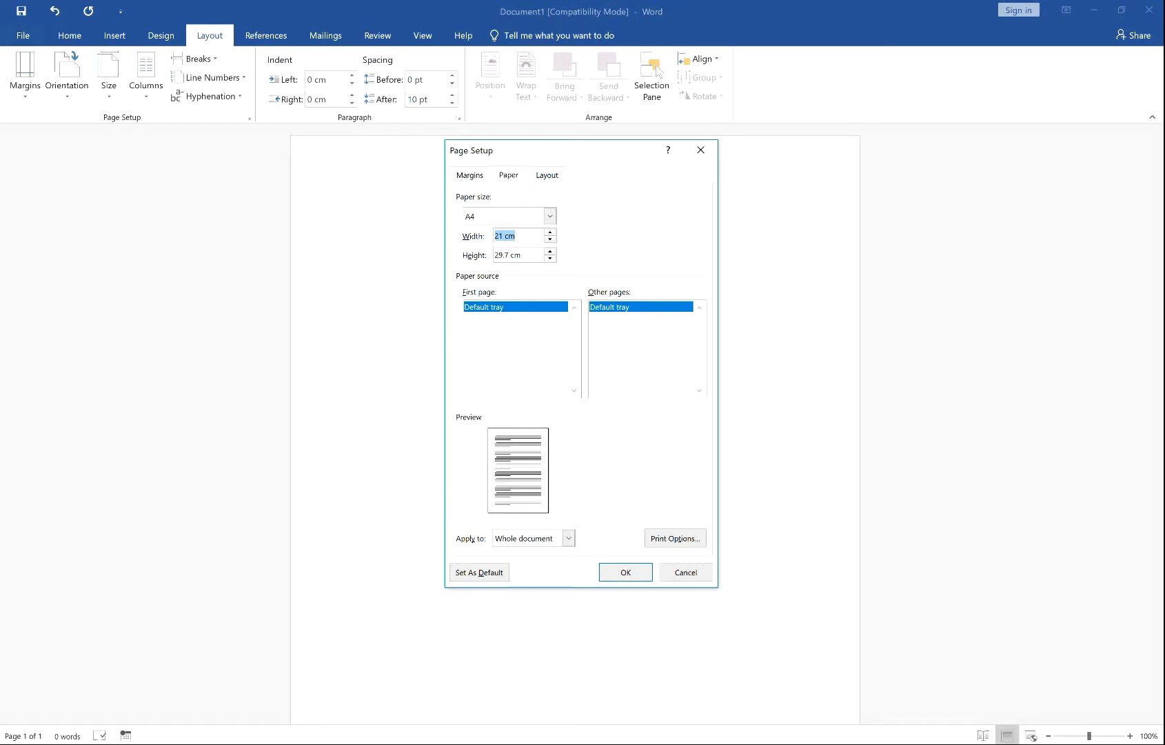
type("26")
key("Tab")
type("19")
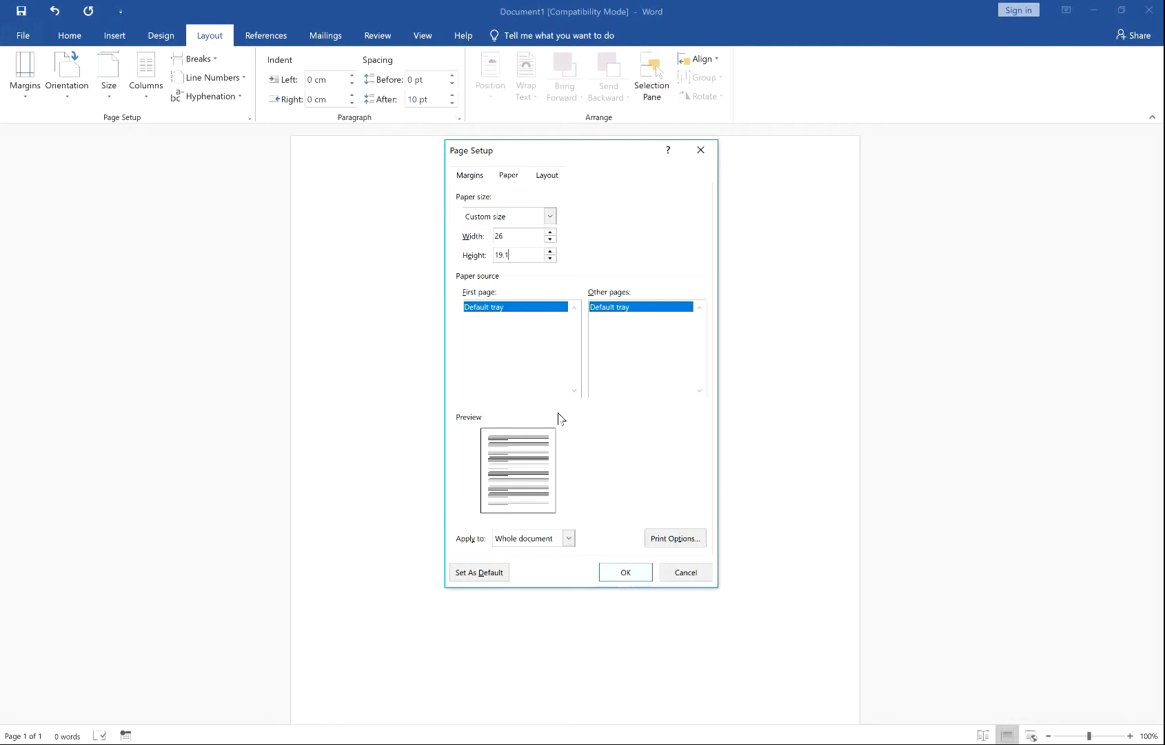
Set the top, bottom, left and right page margins all to 0.
left_click(480, 175)
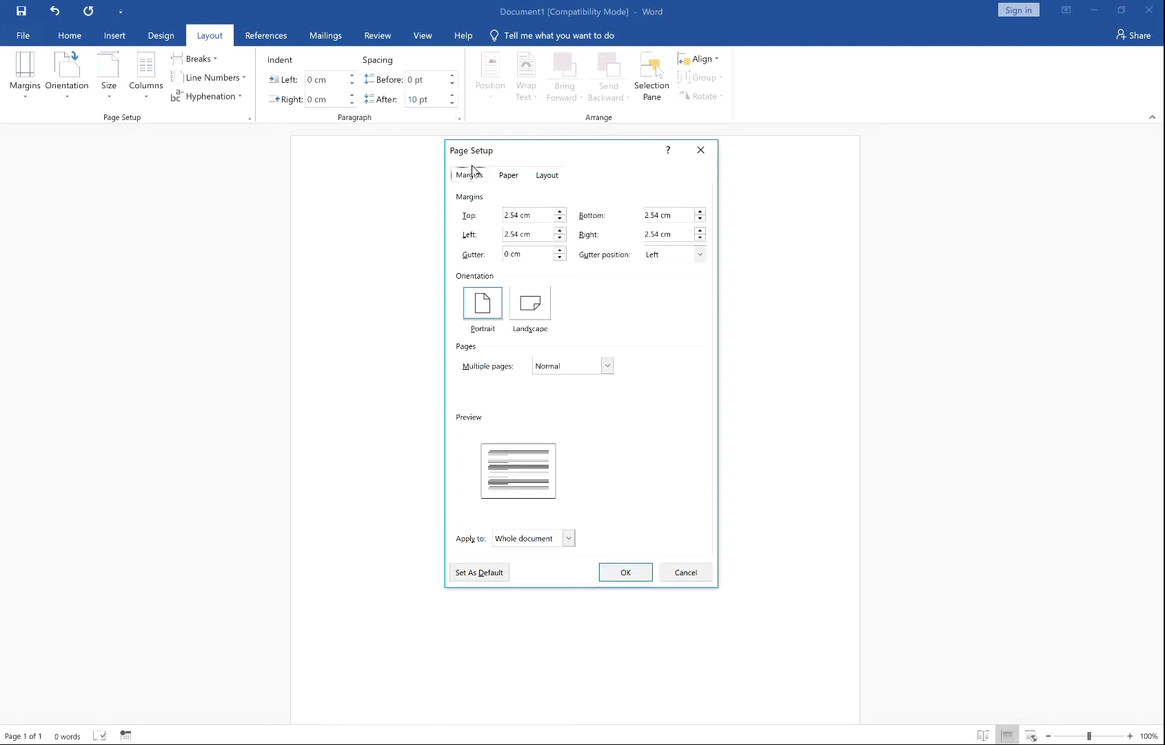
left_click(502, 178)
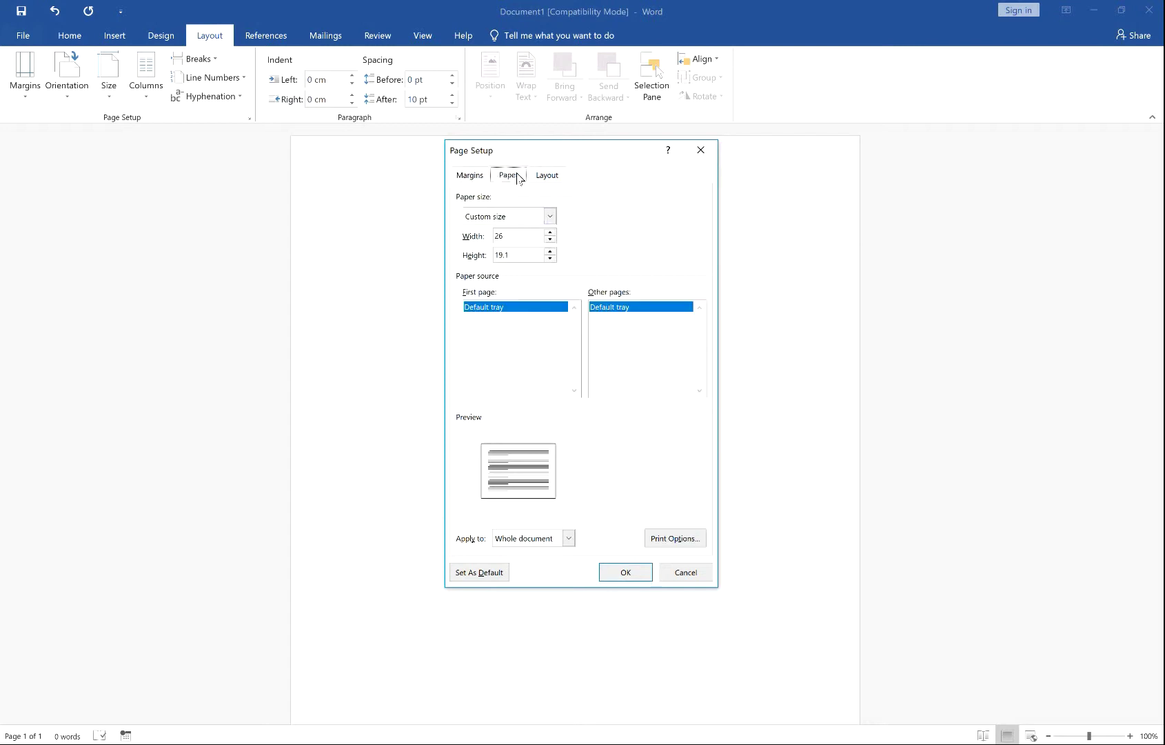
left_click(470, 175)
key("Tab")
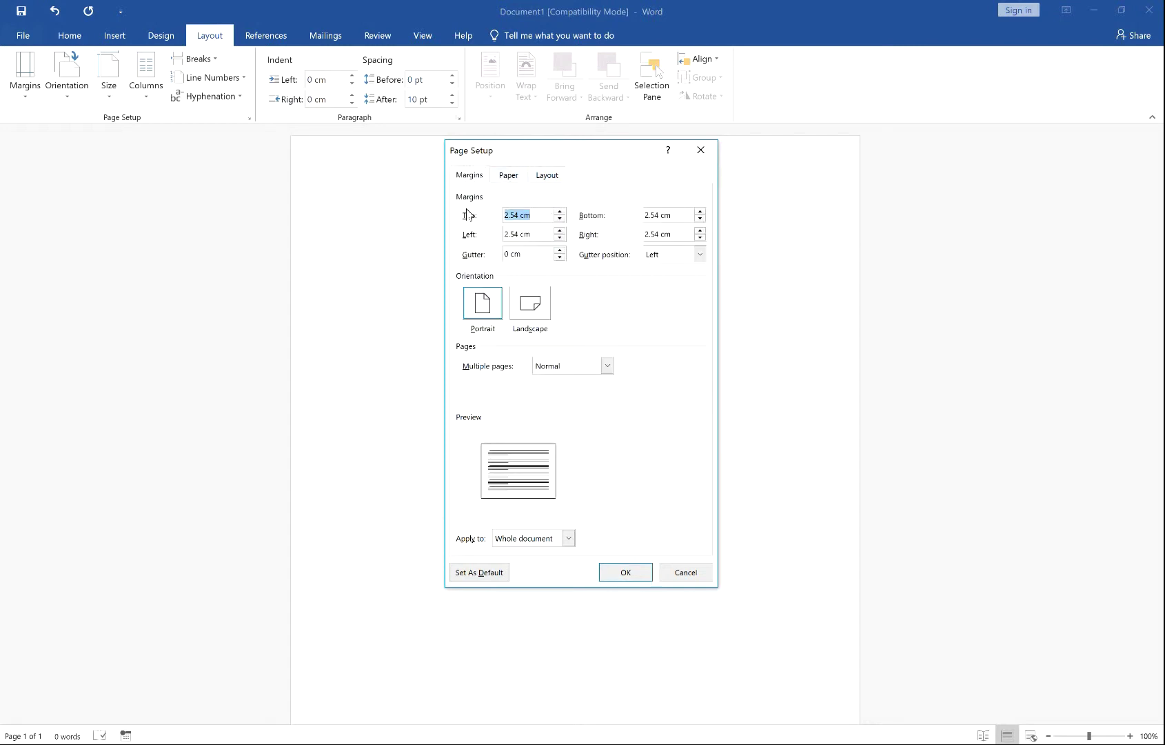
type("0")
key("Tab")
type("0")
key("Tab")
type("0")
key("Tab")
type("0")
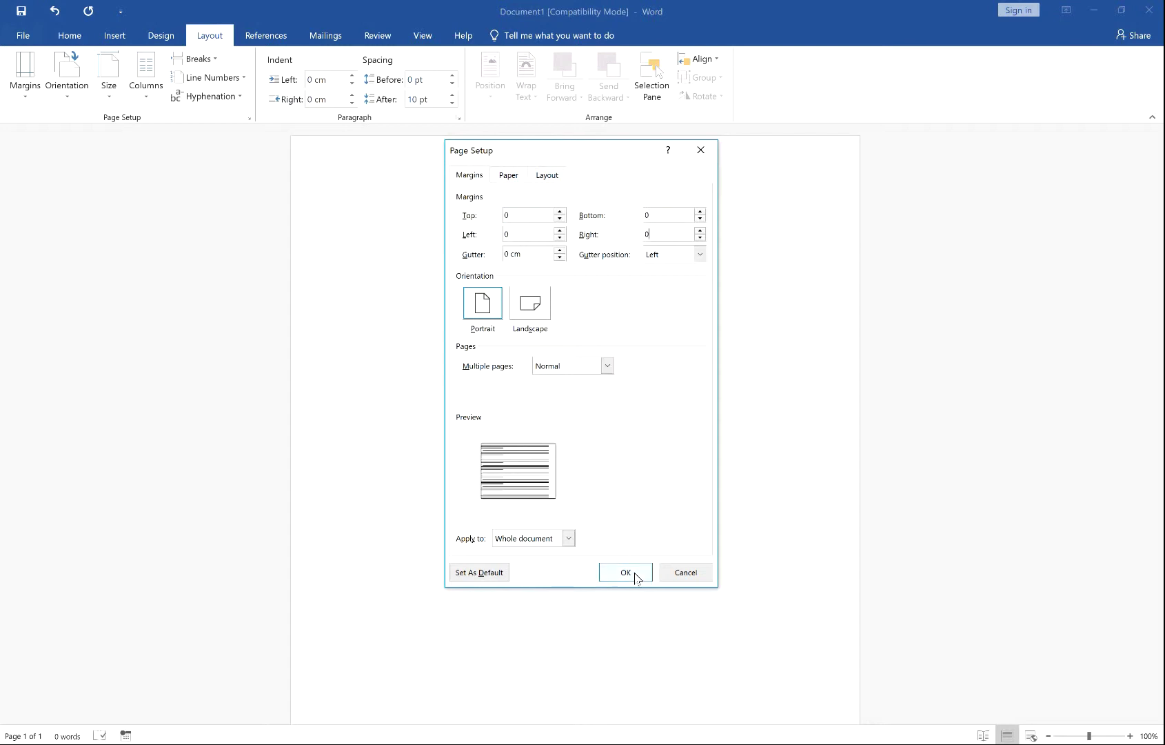
Apply the page setup, switch the page to Portrait orientation, and return to Home.
left_click(625, 572)
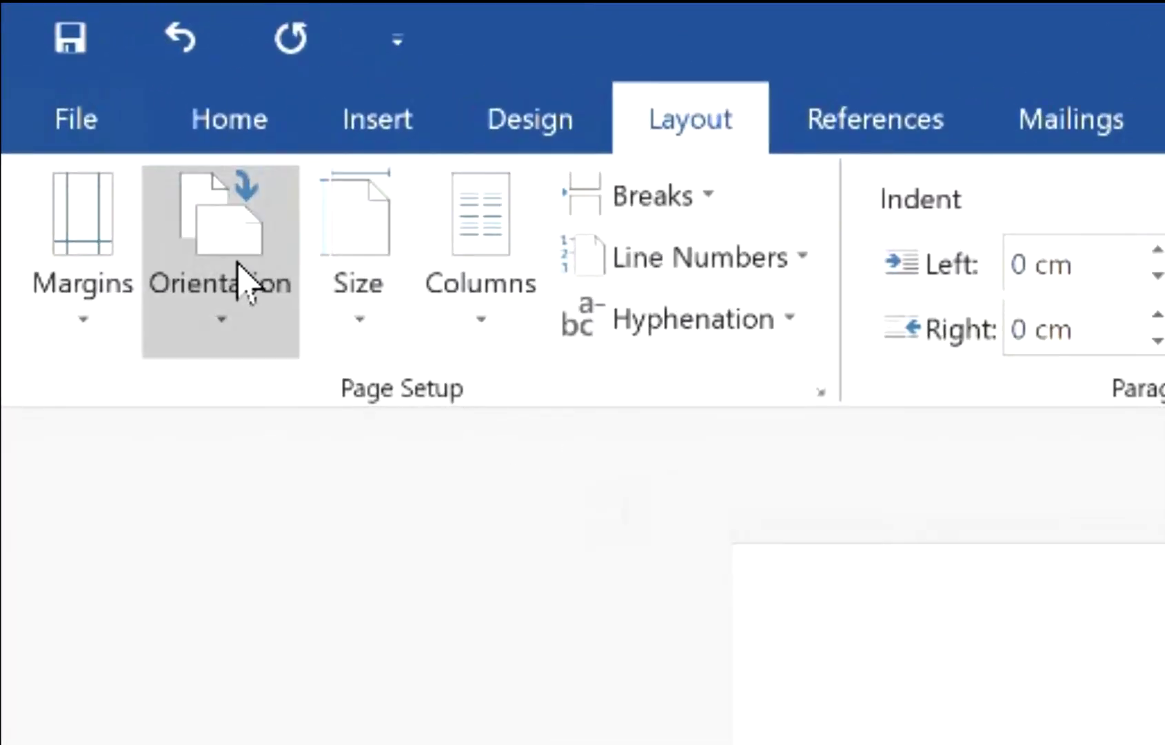
left_click(226, 281)
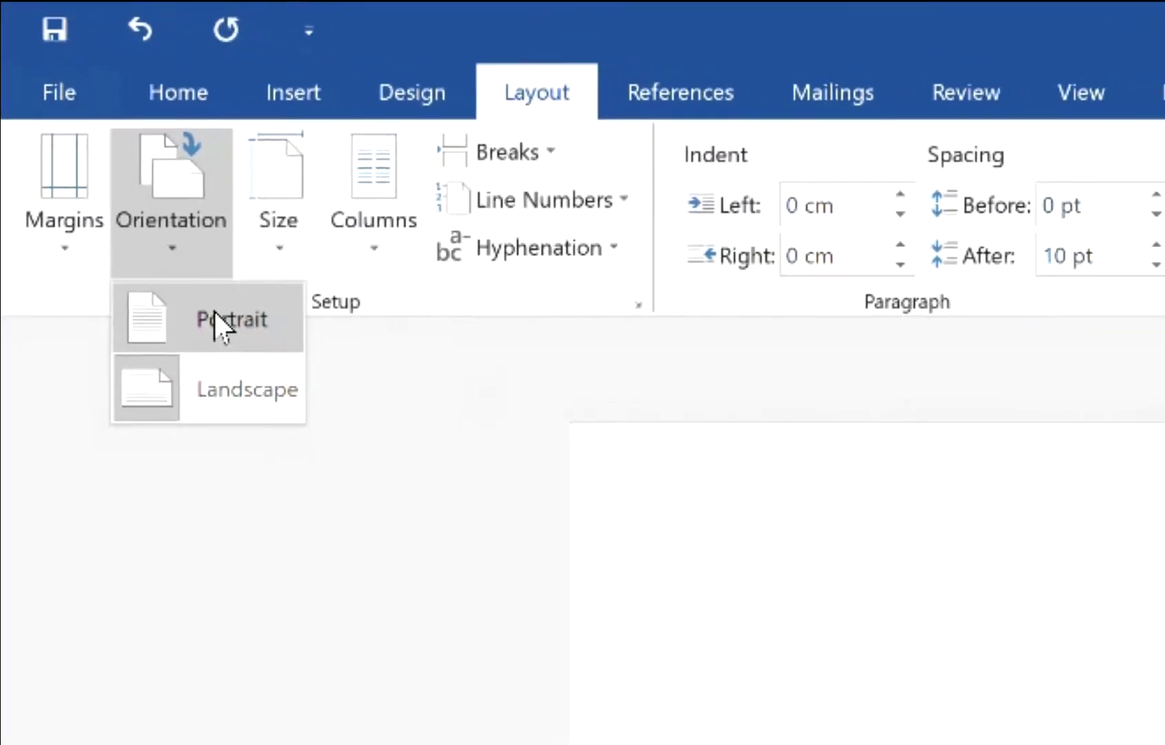
left_click(215, 319)
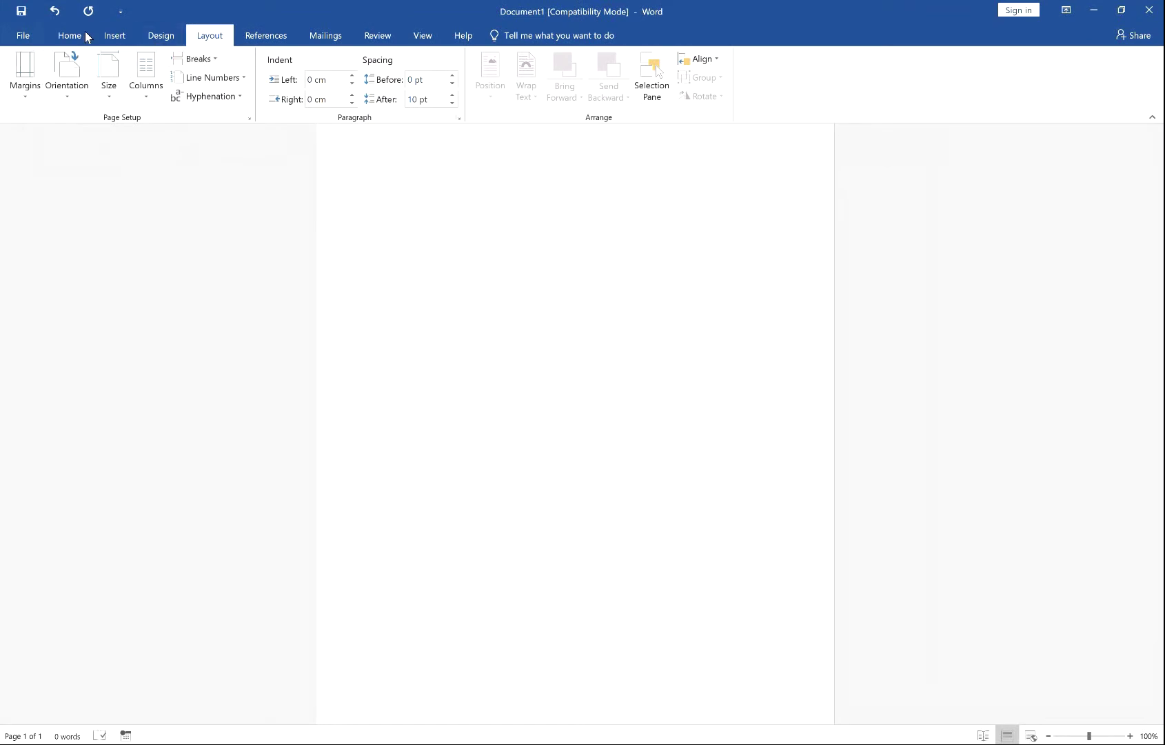
left_click(69, 35)
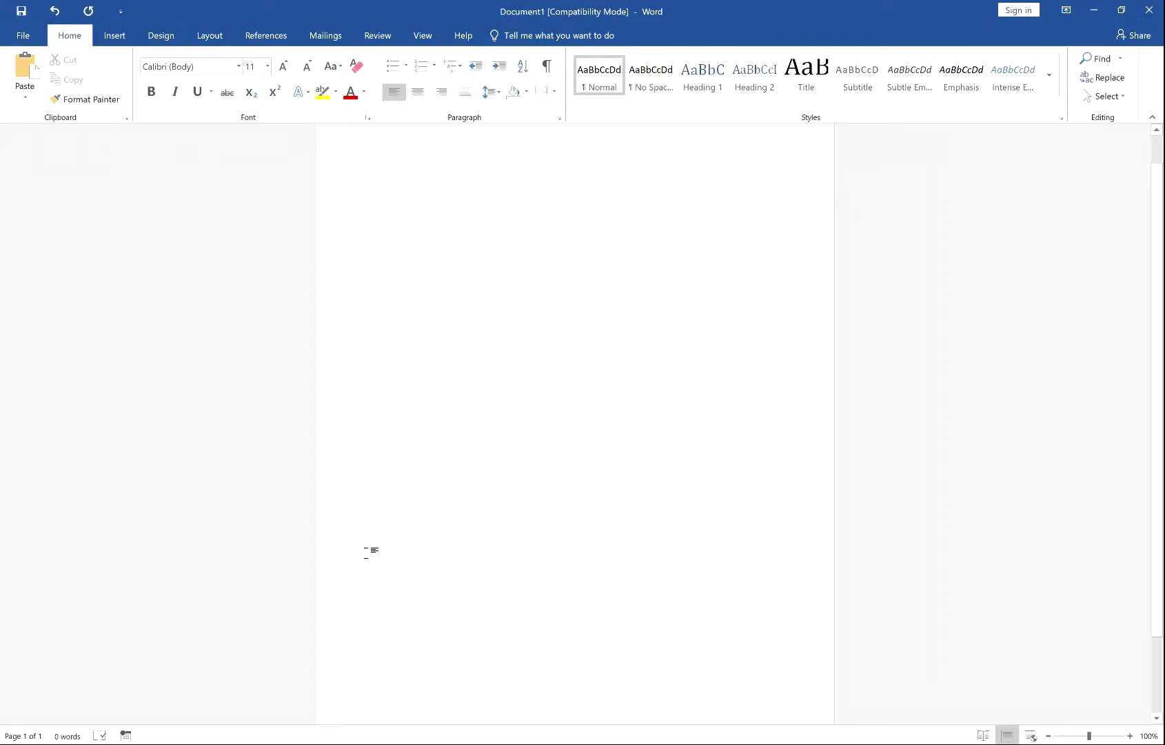
Drag dcfc.jpg from the Explorer Video folder onto the top of the Word page.
left_click(83, 682)
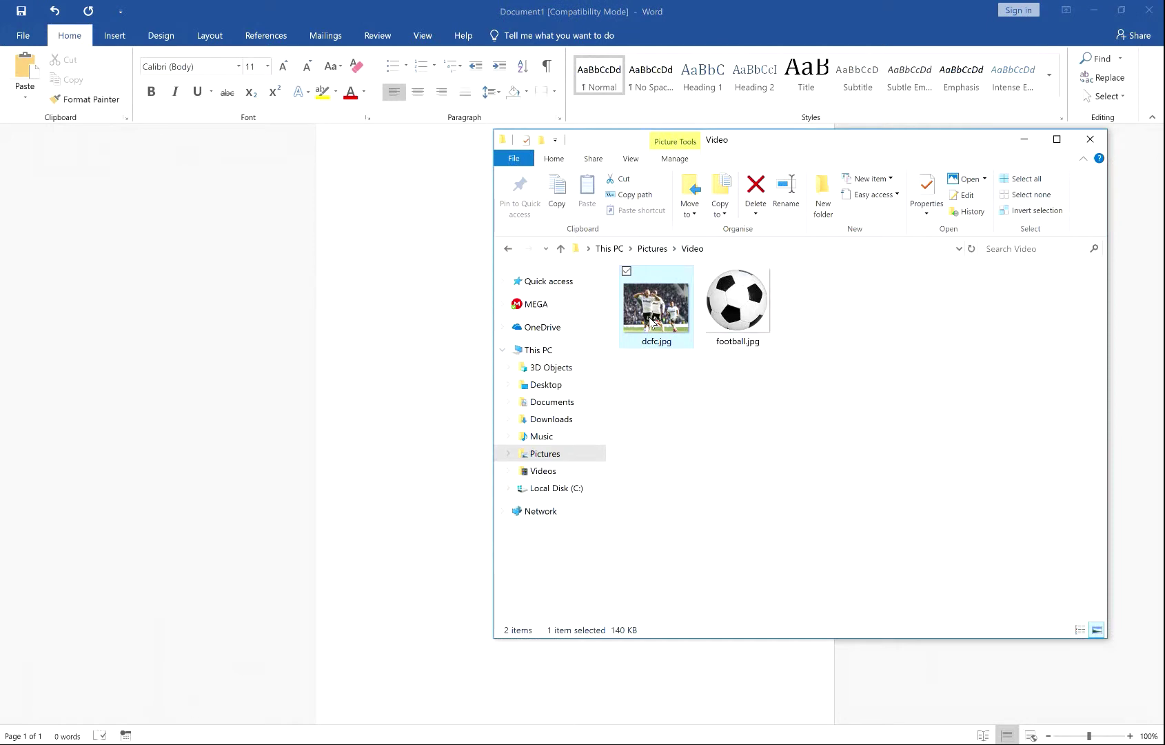
left_click(751, 401)
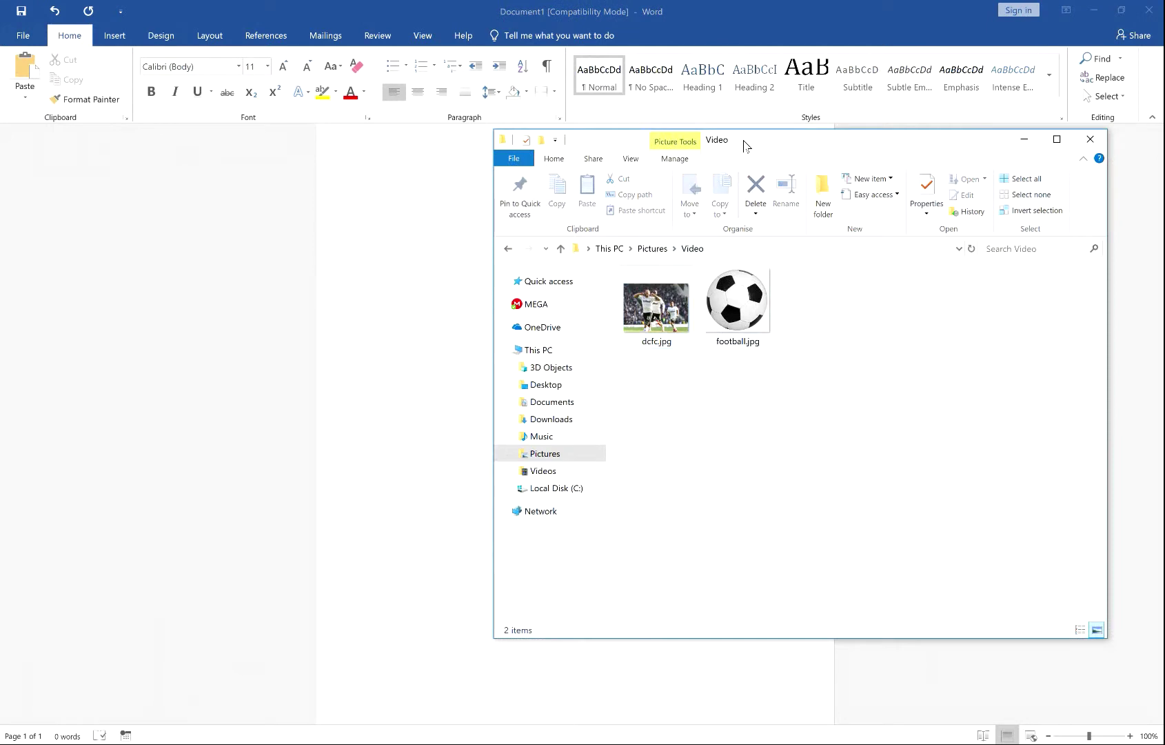
left_click_drag(641, 303, 416, 268)
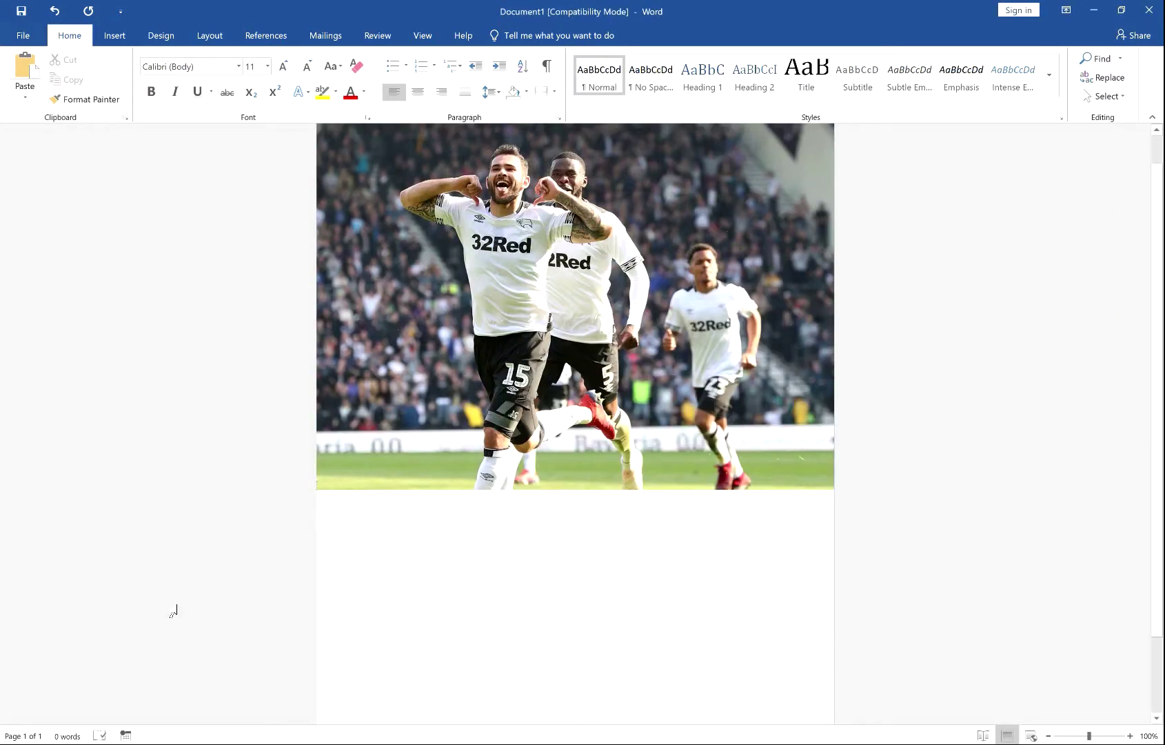
key("alt+Tab")
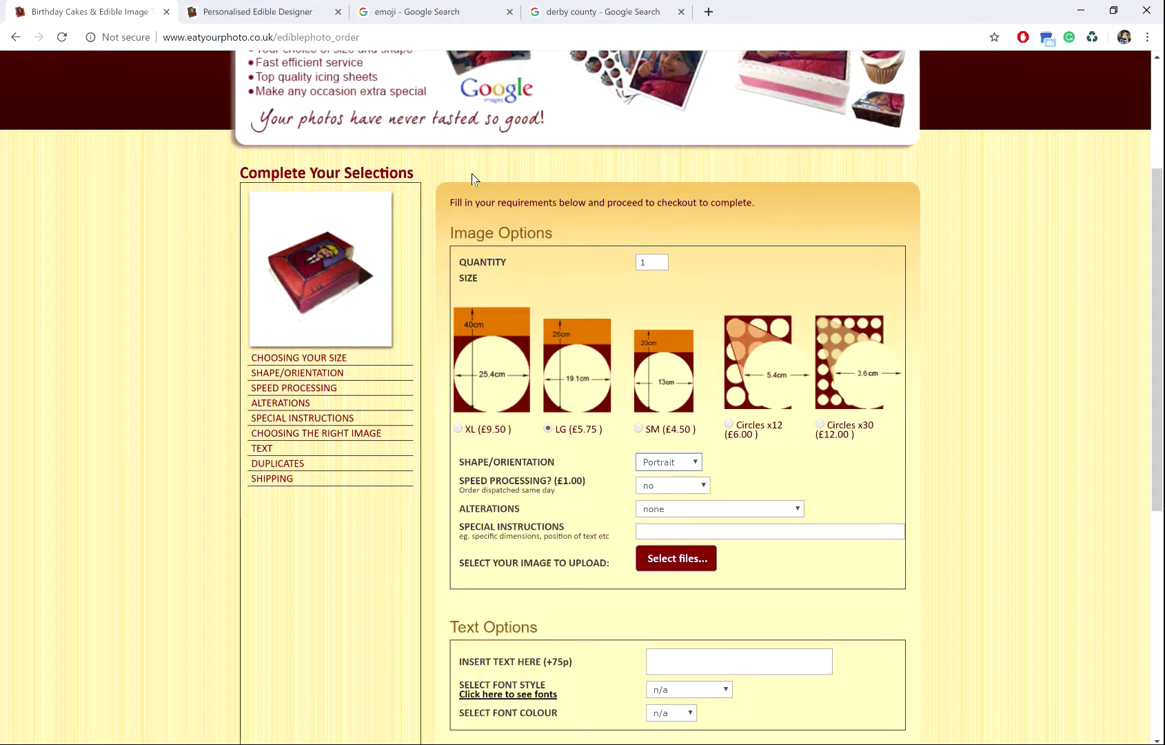
Copy the large celebrating Derby players photo from Google Images and bring up Word's paste options.
left_click(583, 11)
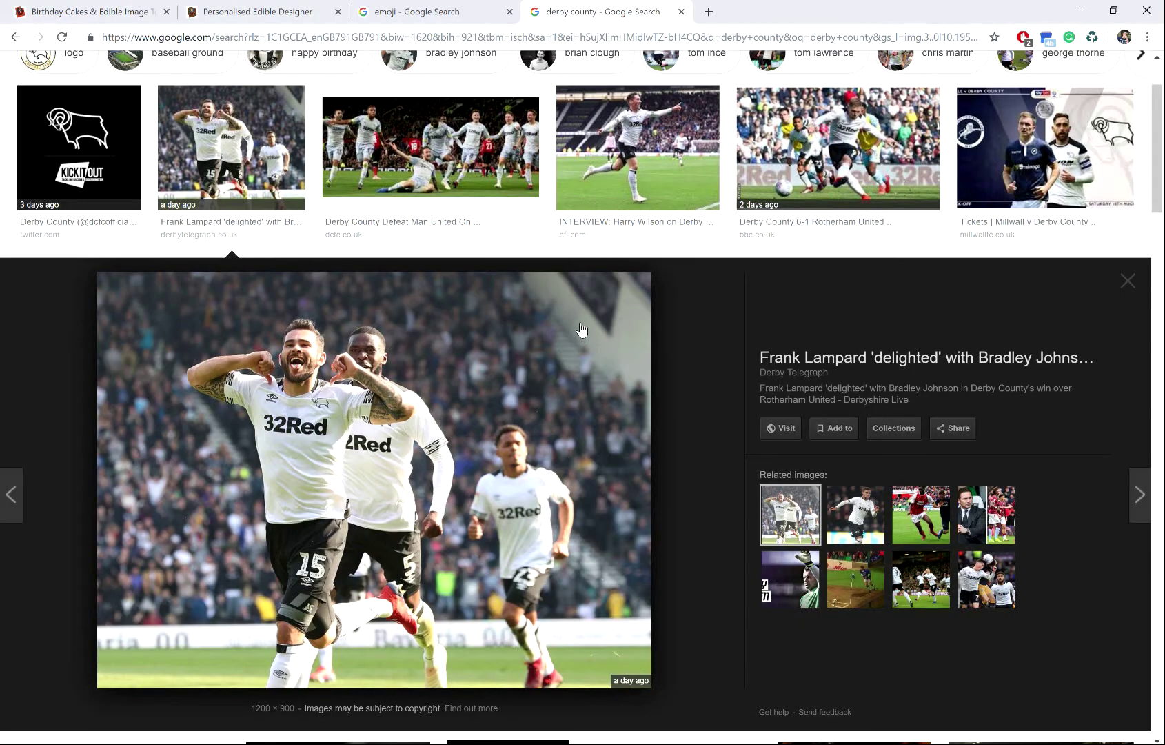
scroll(583, 333, "up", 2)
scroll(545, 375, "down", 3)
right_click(475, 358)
left_click(531, 504)
left_click(369, 743)
right_click(499, 535)
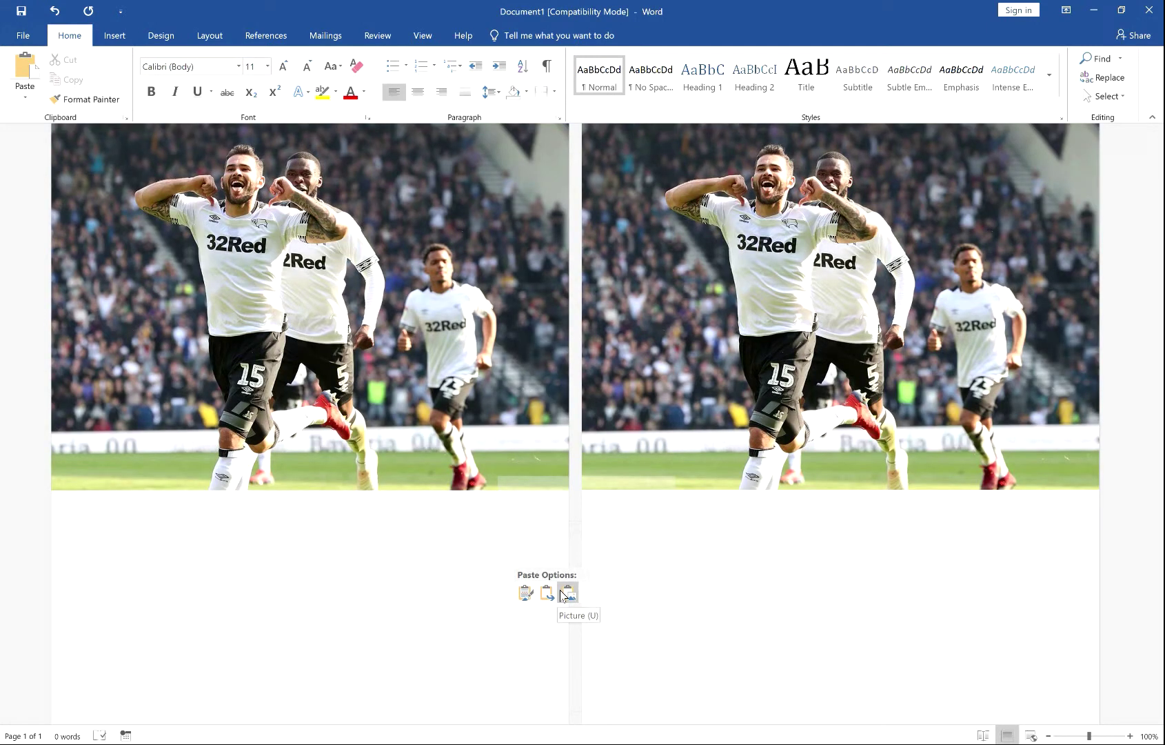
Paste the copied photo as a picture, then delete the duplicate copy on the right.
left_click(566, 592)
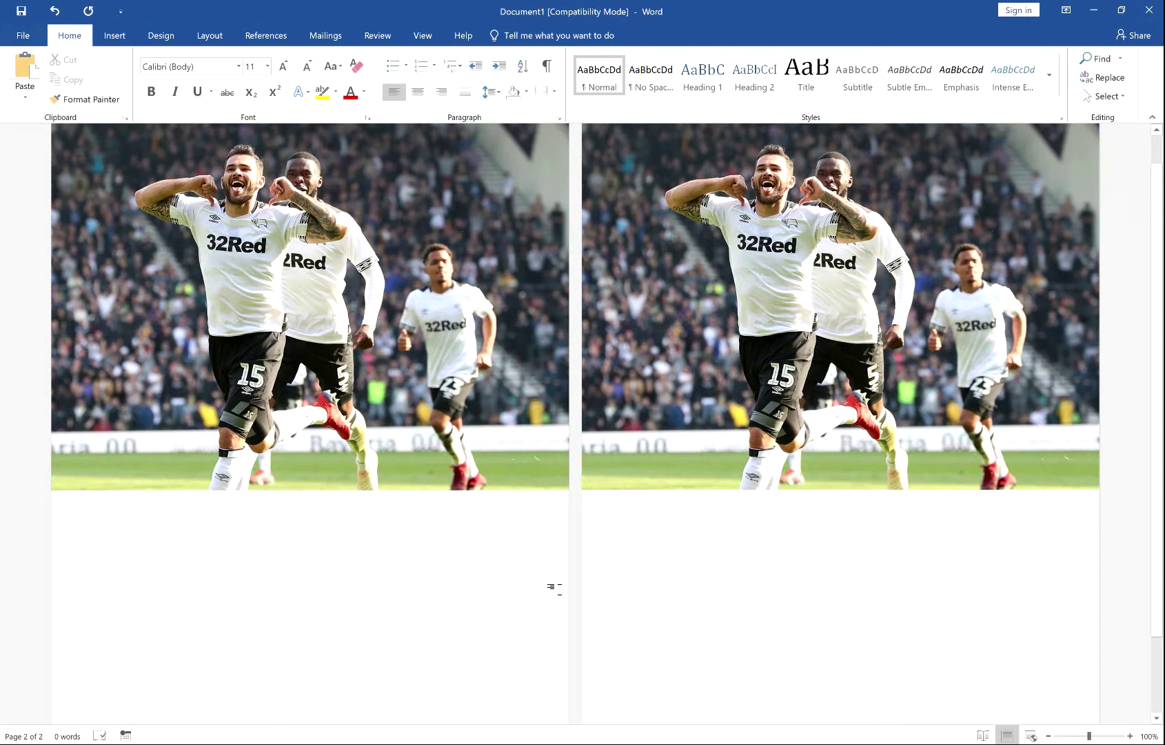
left_click(696, 418)
key("Delete")
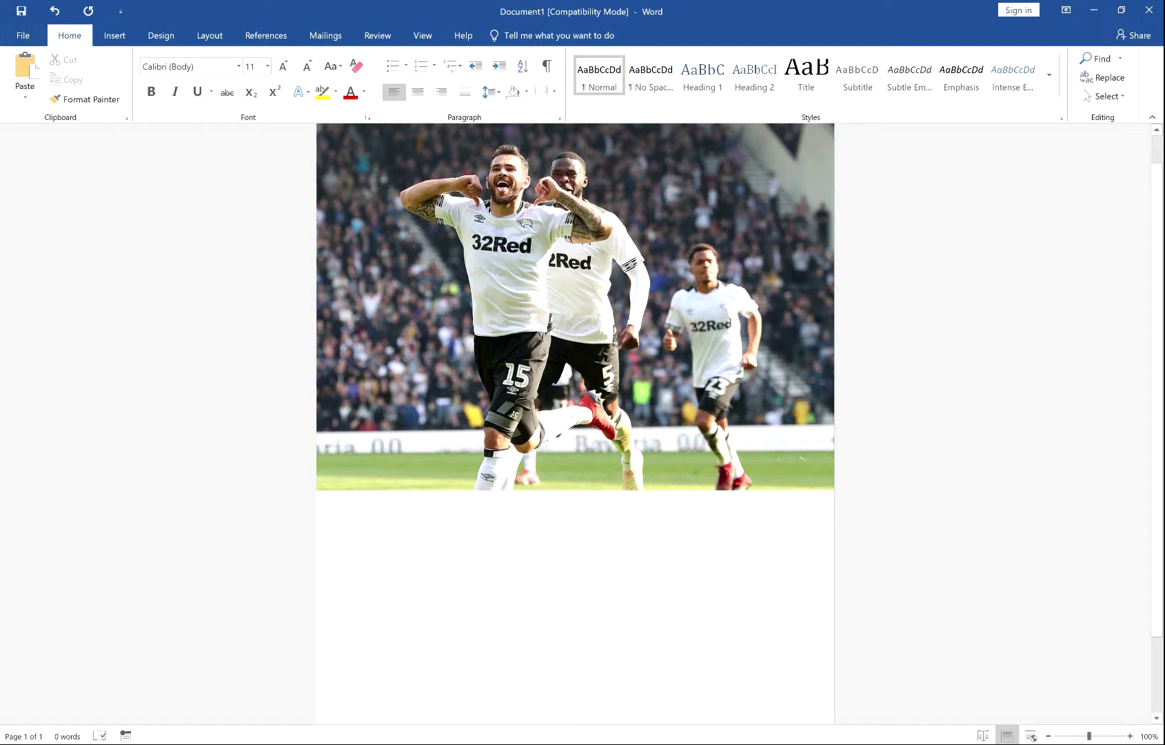
Insert football.jpg from file below the player photo.
left_click(115, 35)
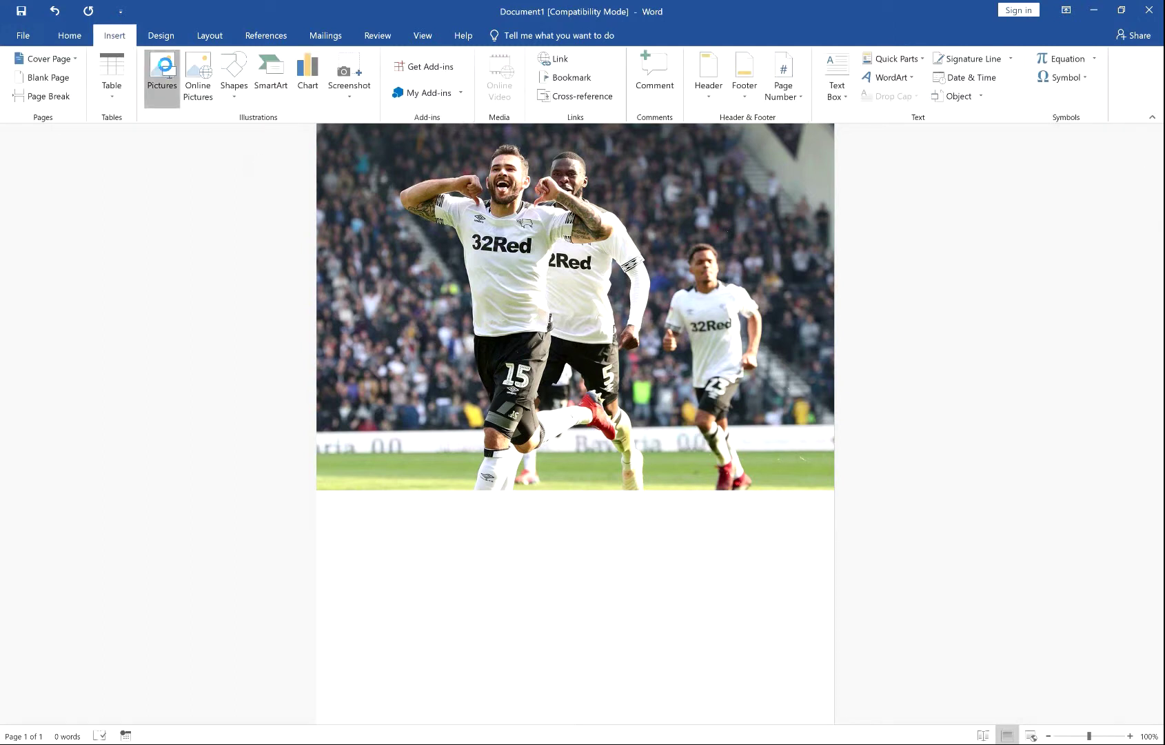
left_click(161, 72)
left_click(241, 124)
double_click(242, 124)
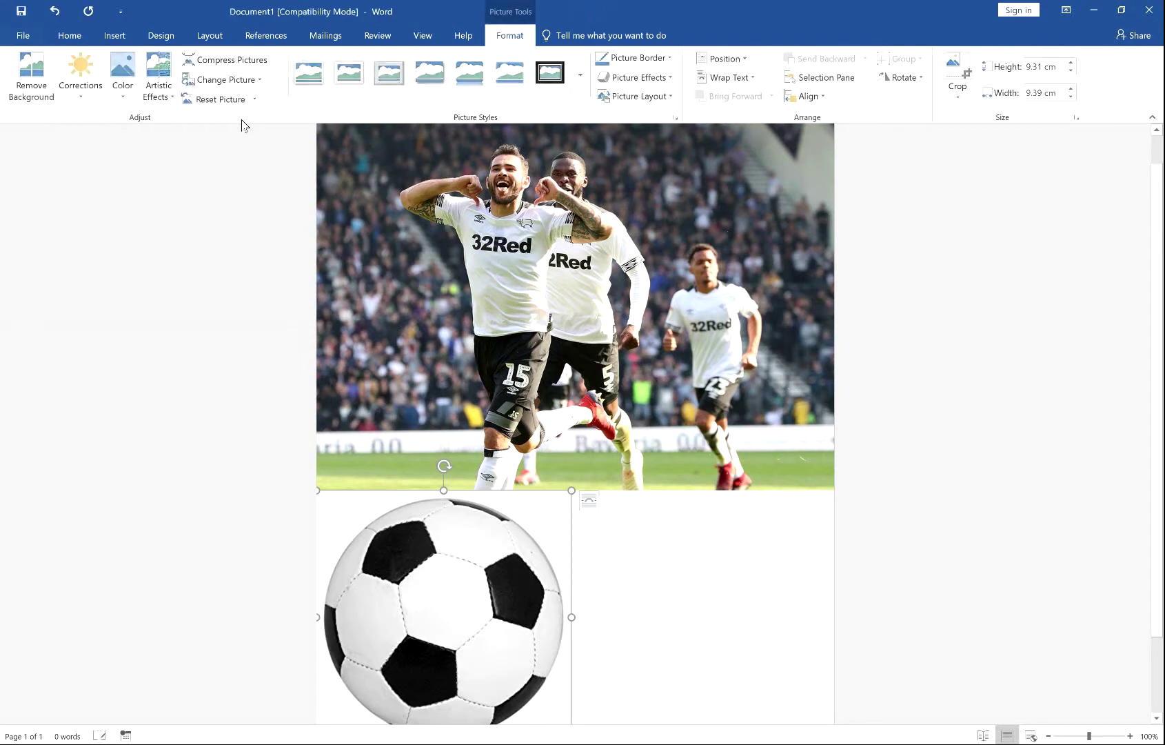
left_click(116, 35)
left_click(158, 85)
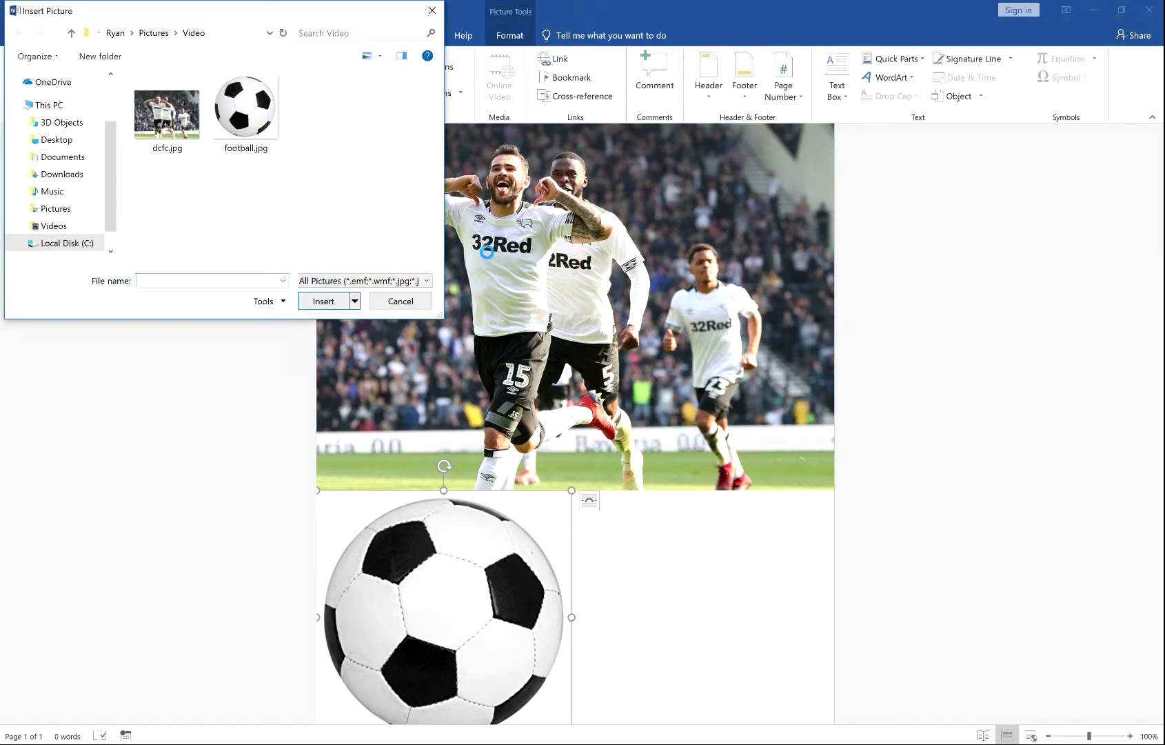
left_click(398, 304)
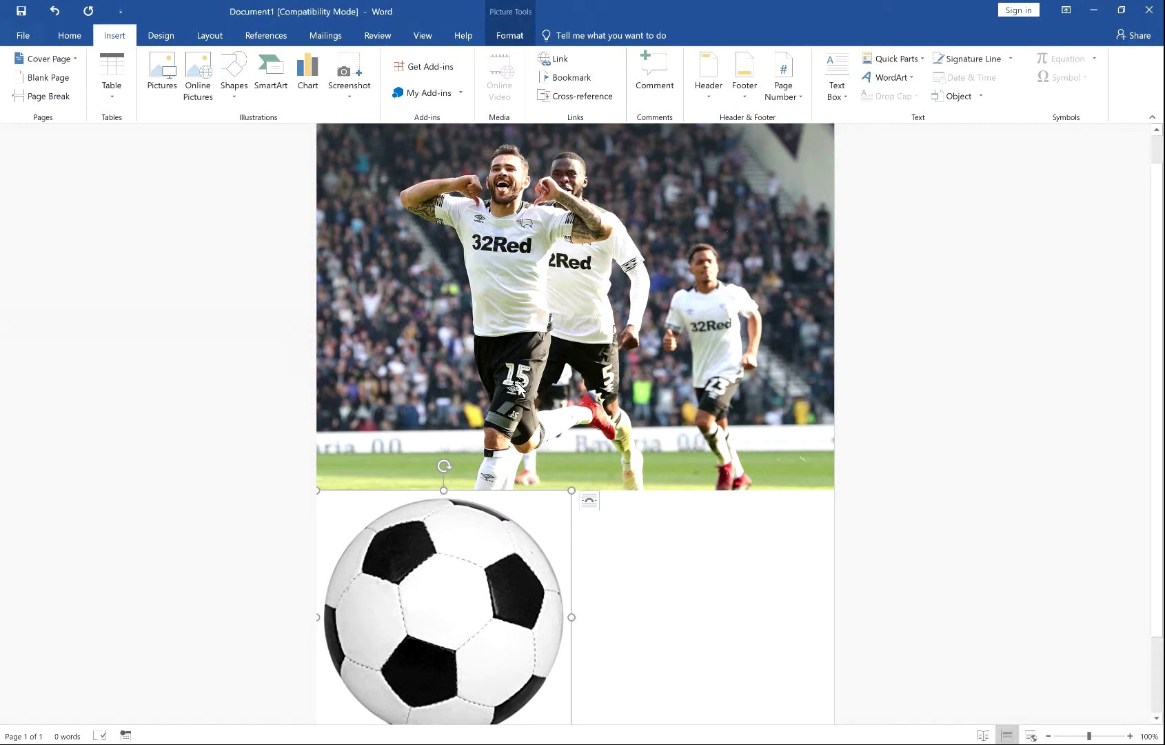
Set Tight text wrapping on both the football and the player photo.
left_click(508, 35)
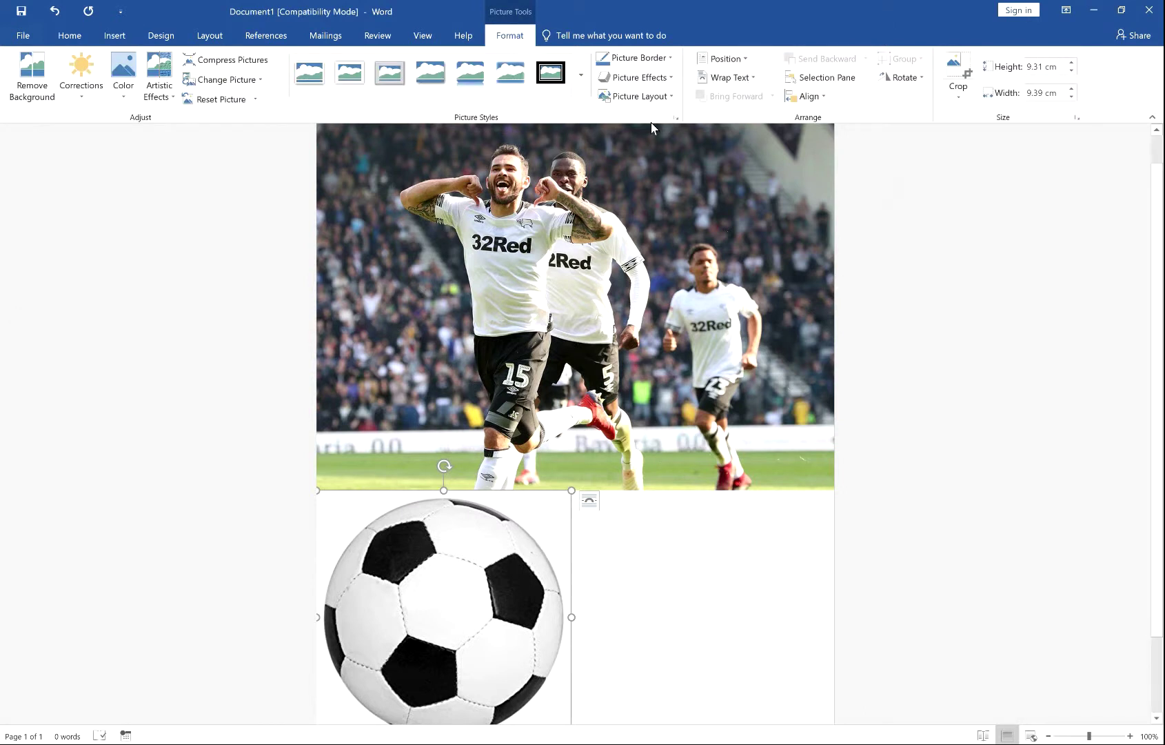
left_click(730, 78)
left_click(722, 125)
left_click(732, 126)
left_click(731, 78)
left_click(735, 129)
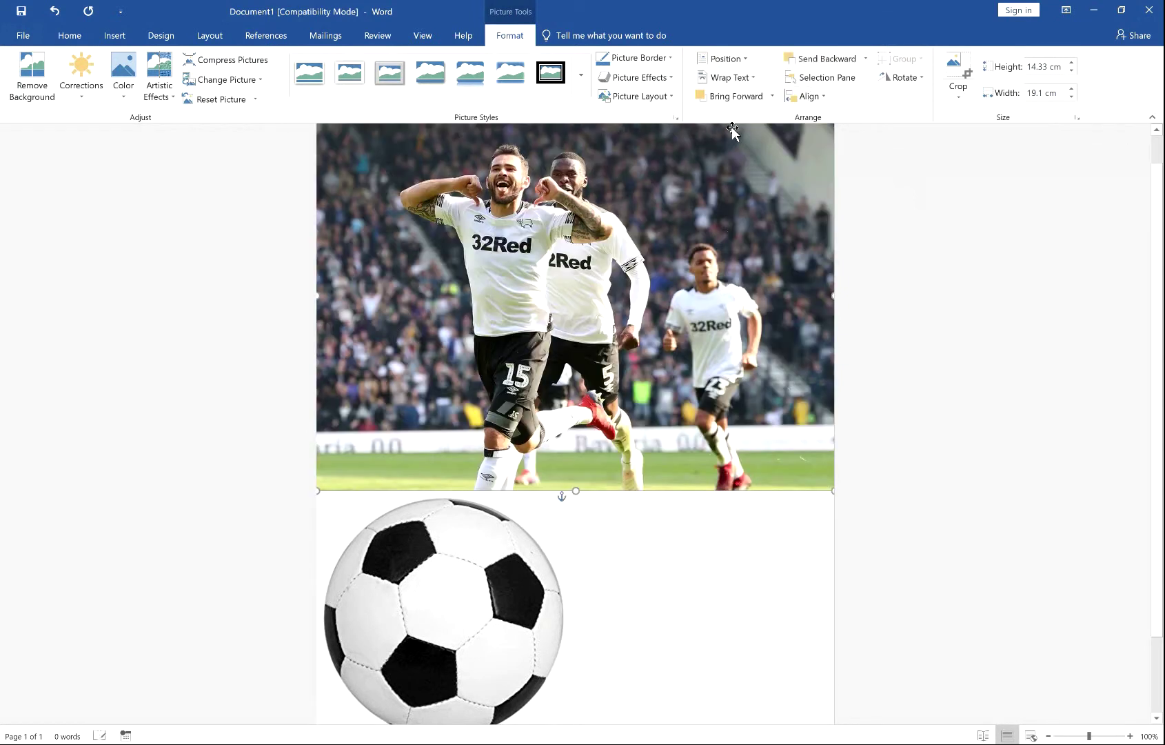
Shrink the photo to 7.68 × 10.24 cm and the football to about 6.4 cm, placing the photo top-left with the ball below.
left_click_drag(831, 491, 593, 312)
left_click_drag(508, 208, 689, 297)
left_click_drag(483, 547, 474, 241)
left_click_drag(416, 320, 526, 412)
left_click_drag(683, 541, 603, 463)
left_click_drag(380, 411, 417, 481)
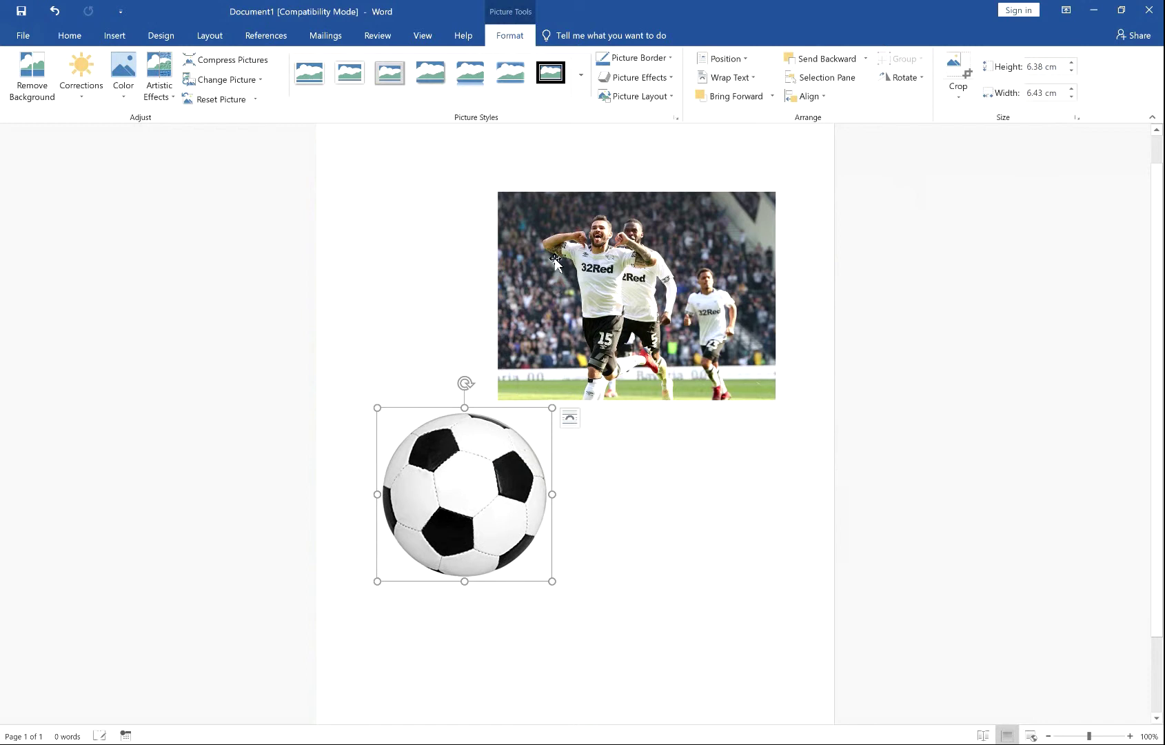
left_click_drag(555, 259, 385, 205)
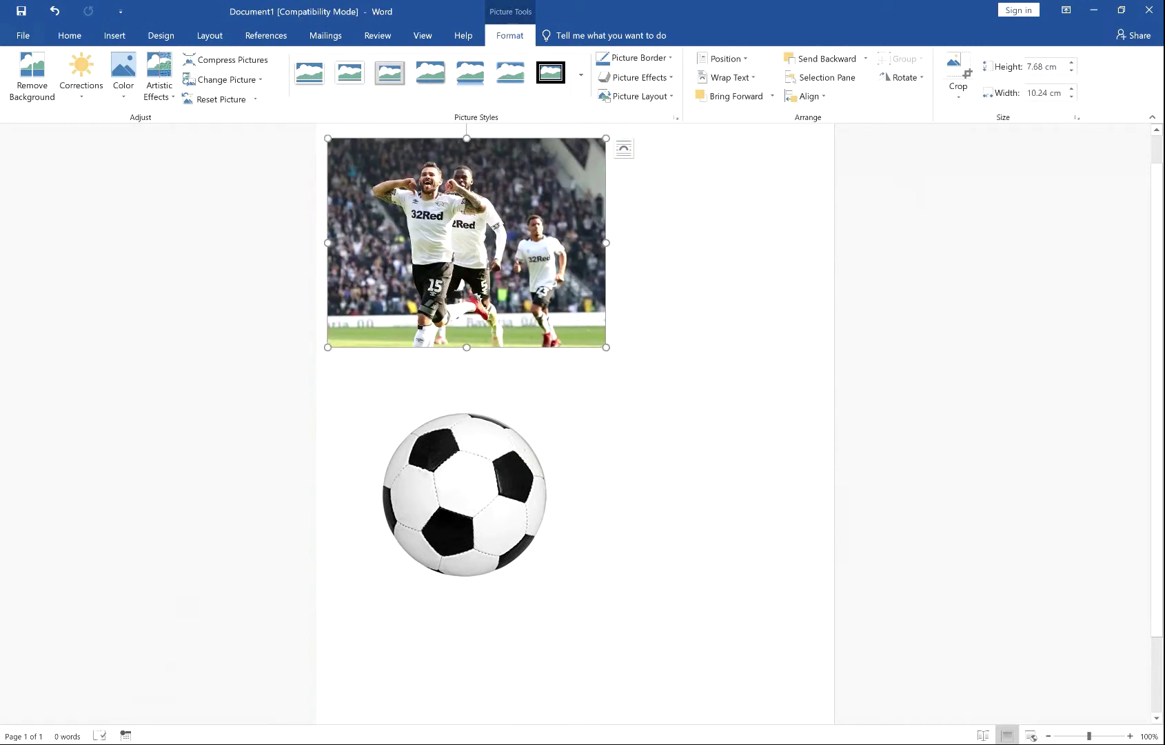
Copy the smiley emoji image from the Google Images results.
key("alt+Tab")
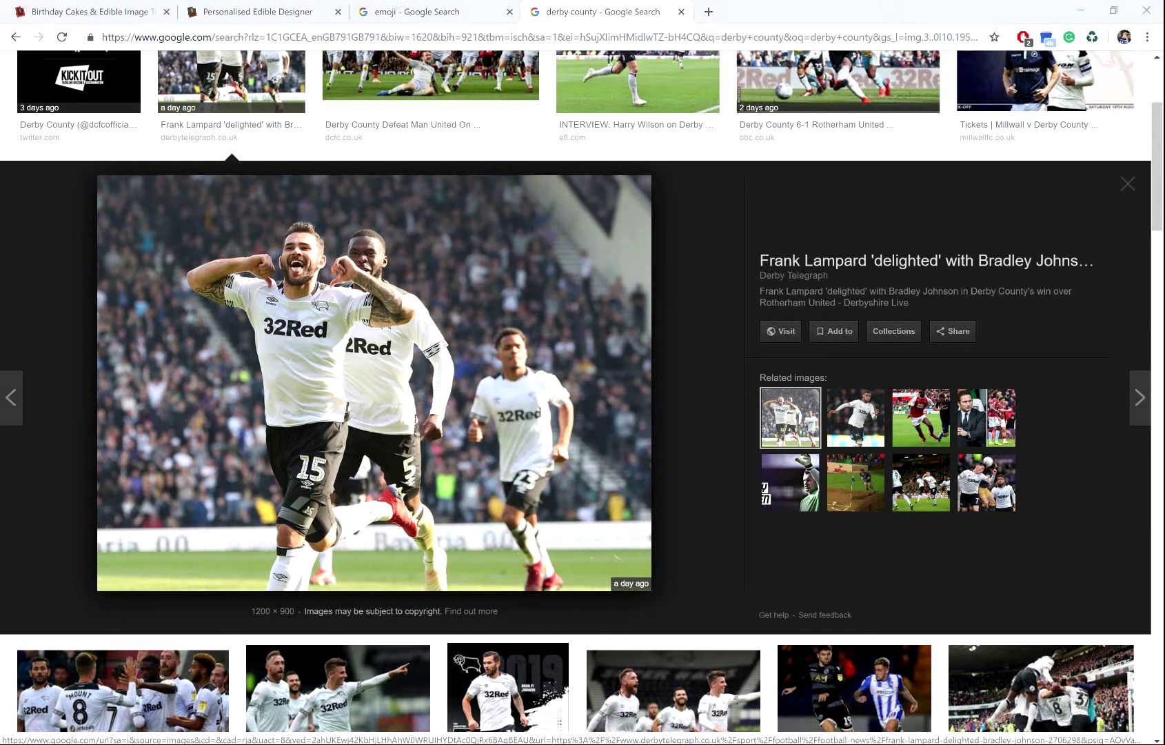
left_click(402, 12)
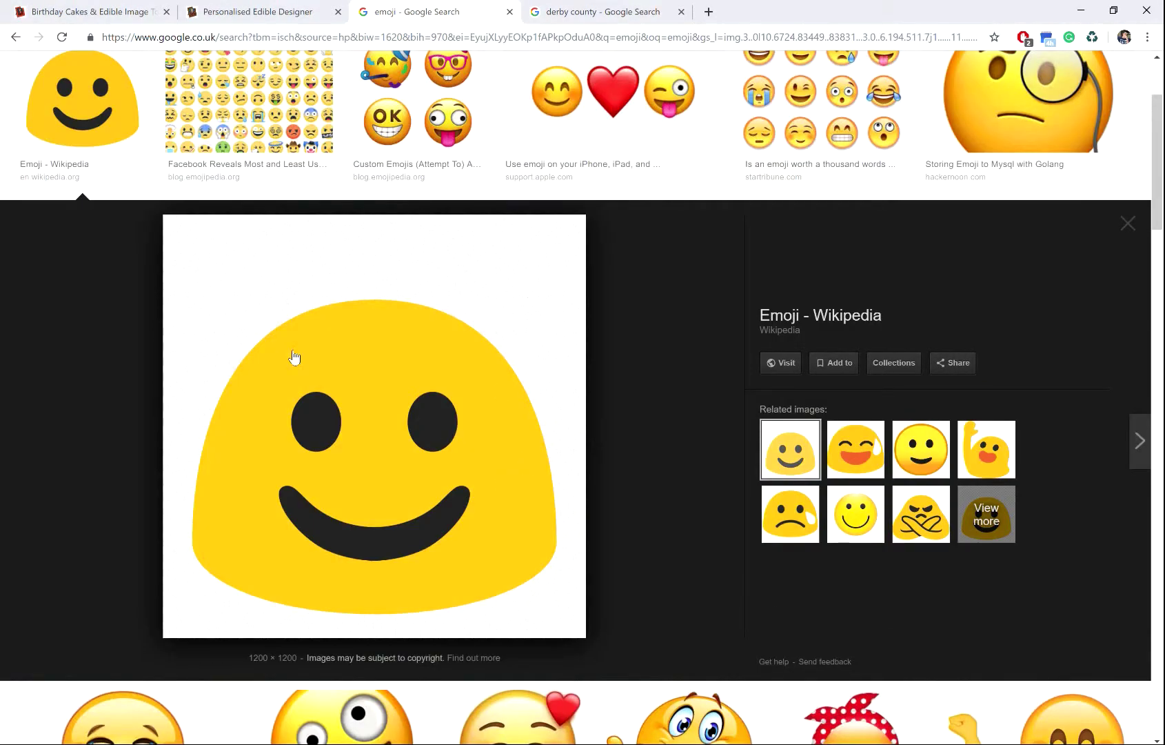
right_click(369, 376)
left_click(403, 517)
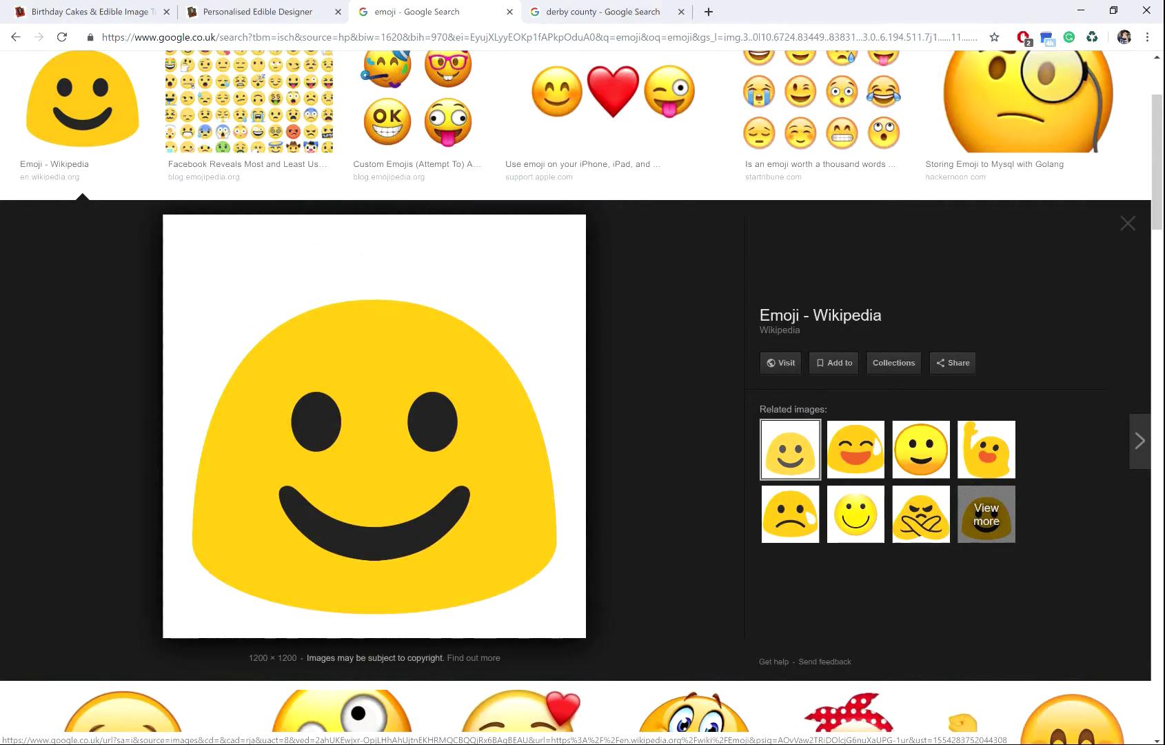
Paste the smiley emoji into the Word document with Ctrl+V and select it.
key("alt+Tab")
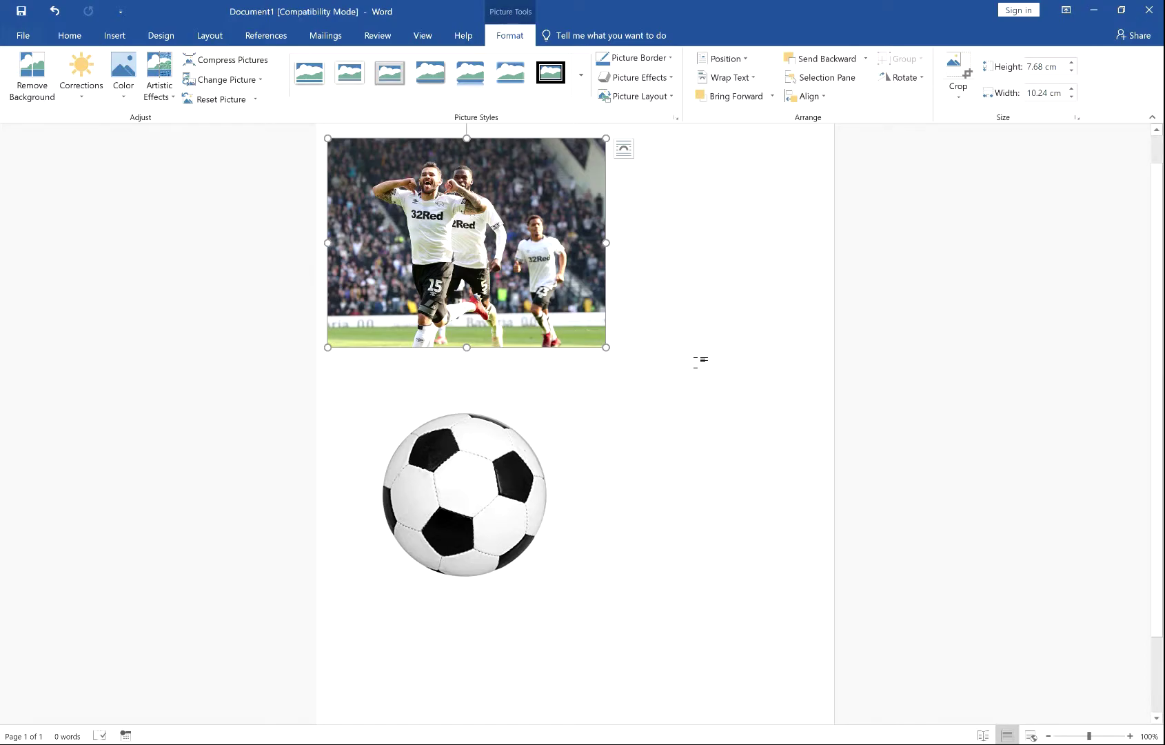
key("ctrl+Home")
key("ctrl+End")
key("ctrl+v")
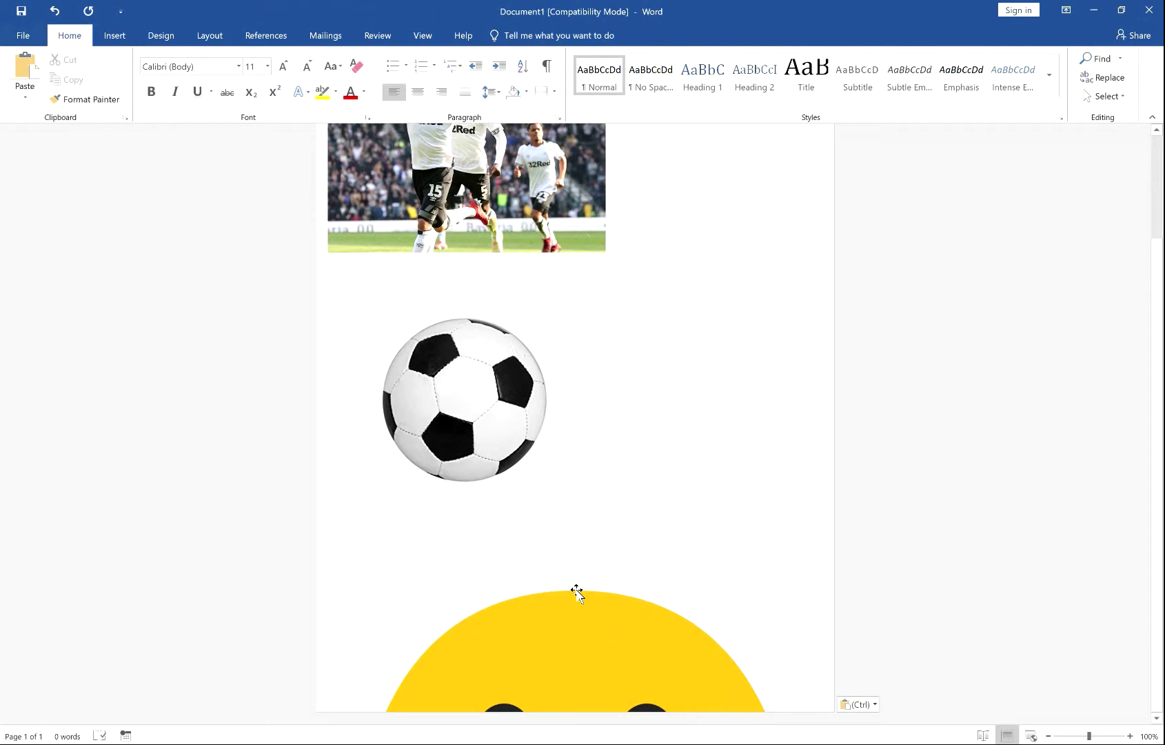
left_click(598, 617)
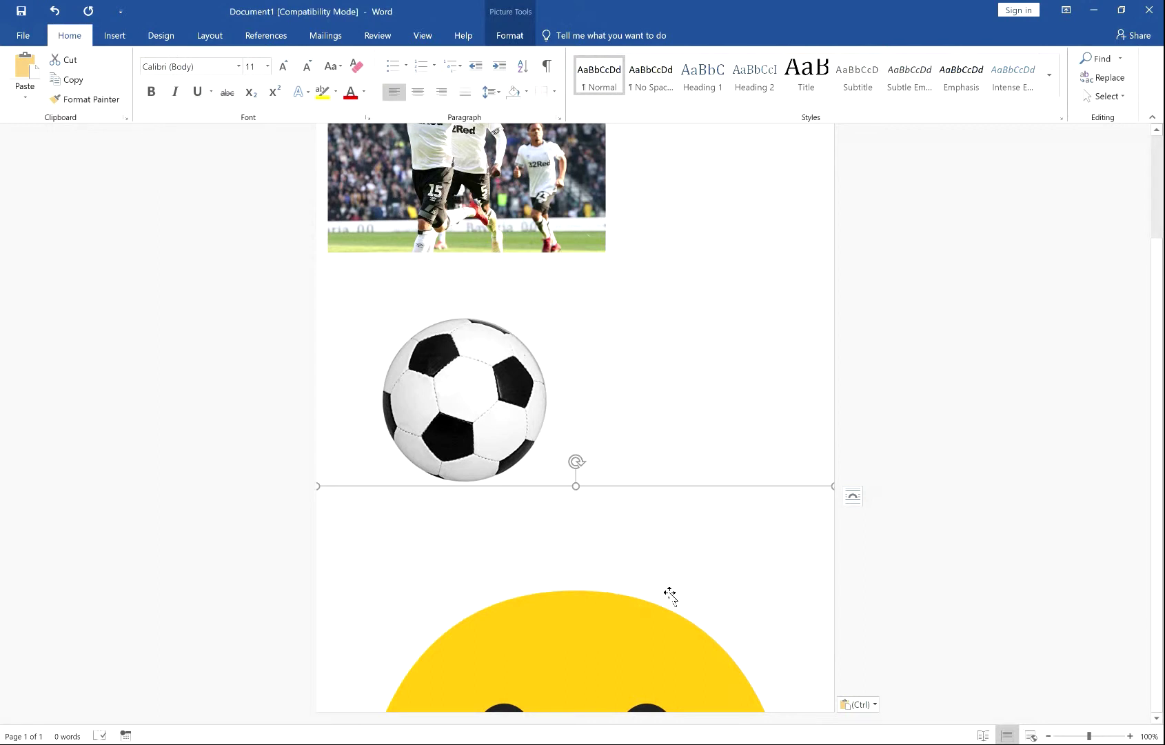
Give the emoji Tight text wrapping and shrink it to 16.25 cm square.
left_click(501, 33)
left_click(733, 78)
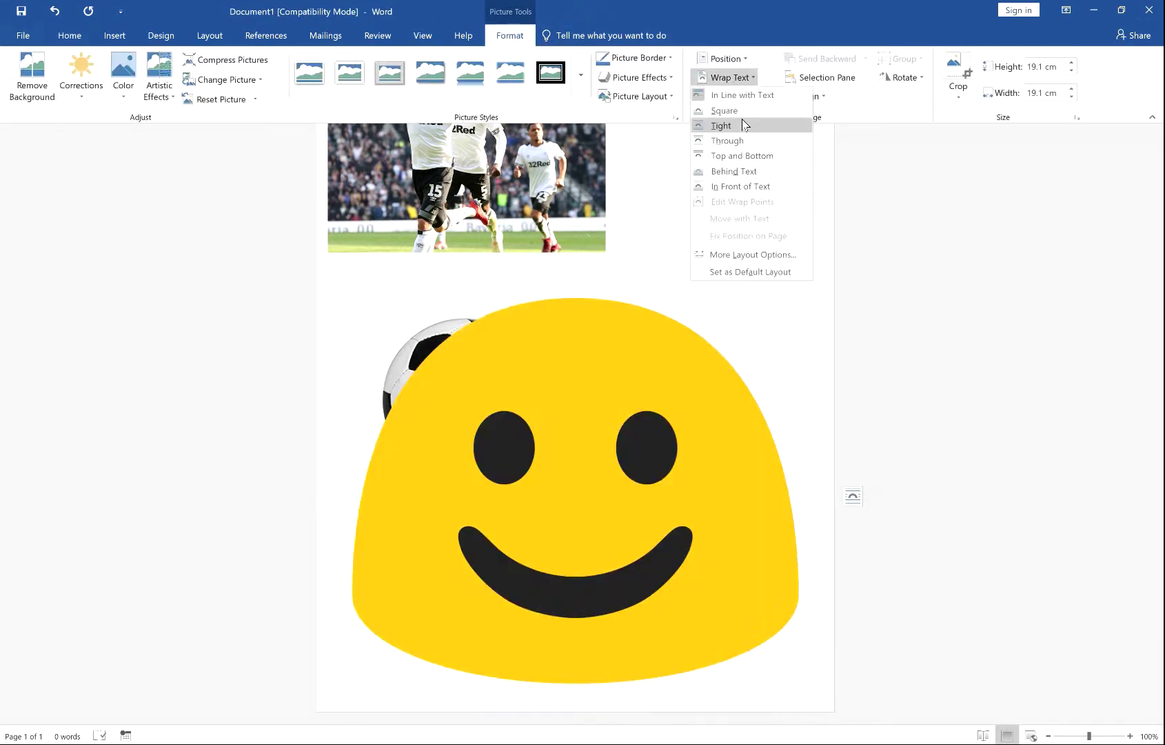
left_click(743, 125)
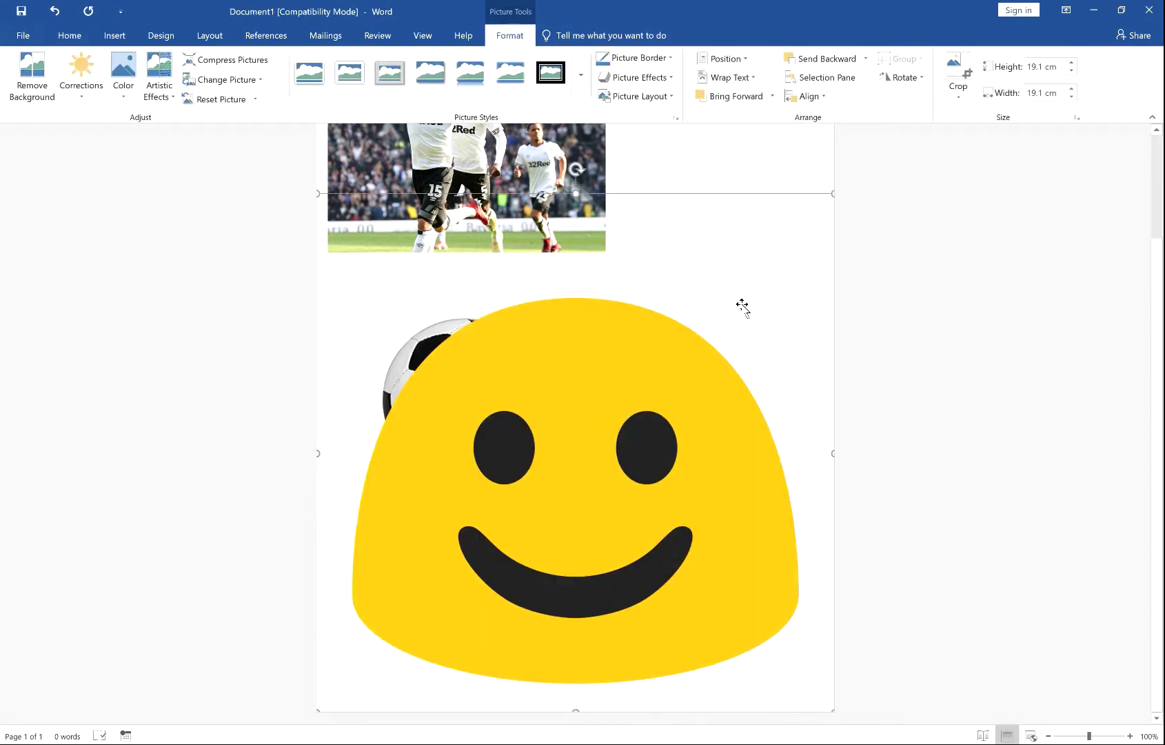
left_click_drag(832, 193, 706, 271)
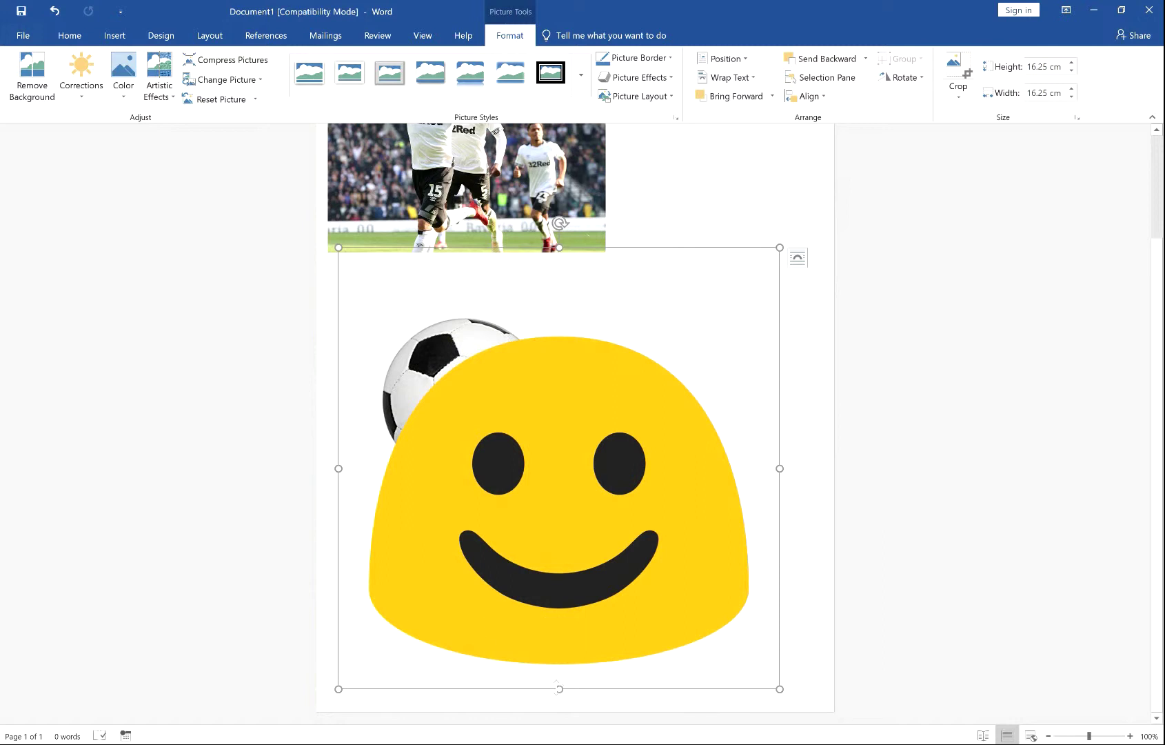
Crop white margins off all four emoji sides to 12.28 × 14.26 cm and nudge it up-right.
left_click(959, 71)
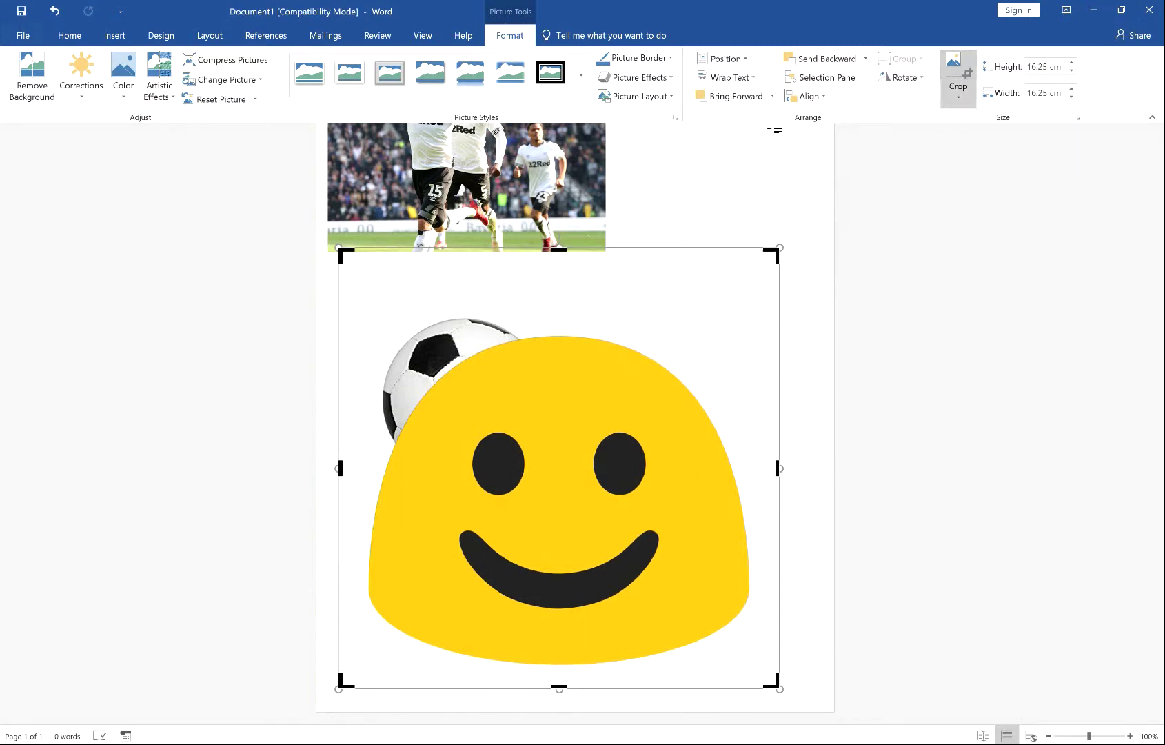
left_click_drag(560, 251, 547, 338)
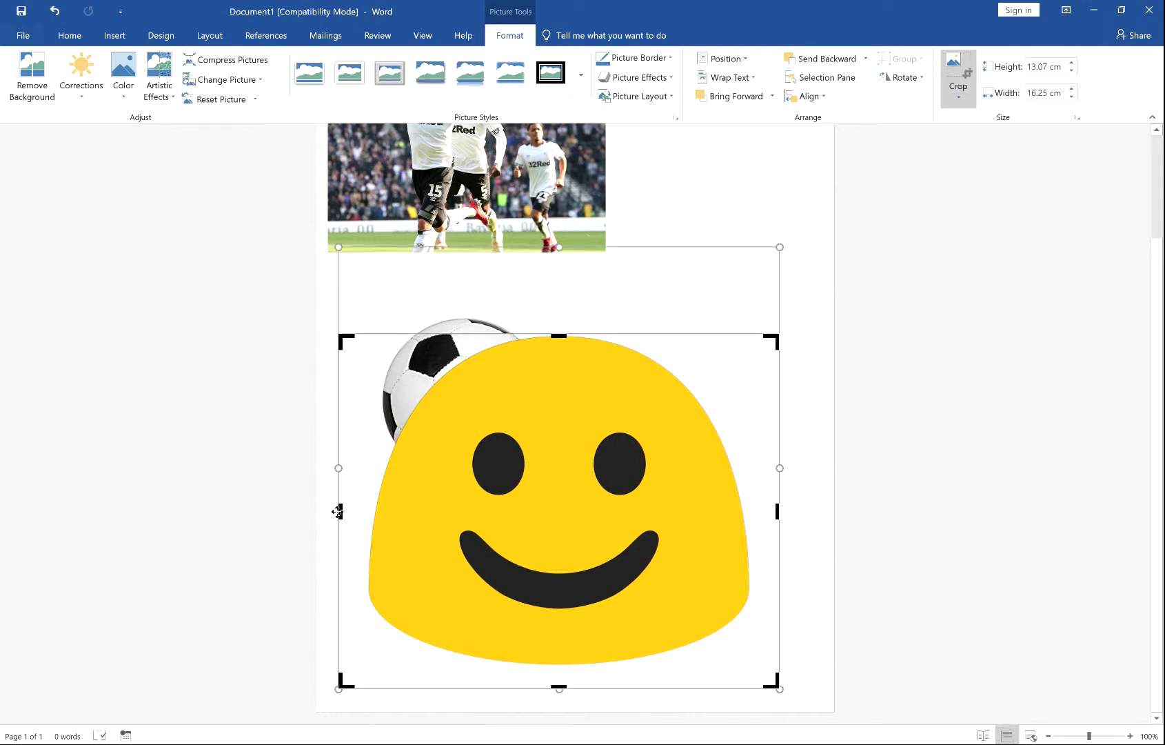
left_click_drag(347, 509, 365, 510)
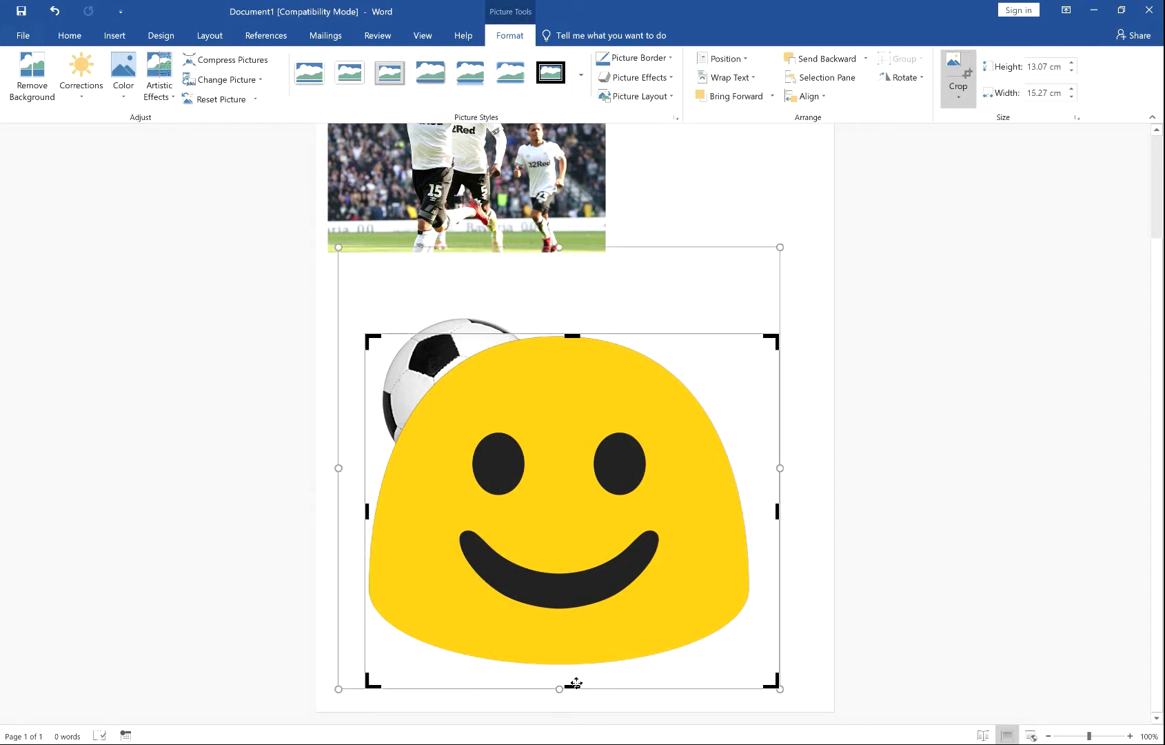
left_click_drag(572, 686, 570, 666)
left_click_drag(778, 500, 752, 500)
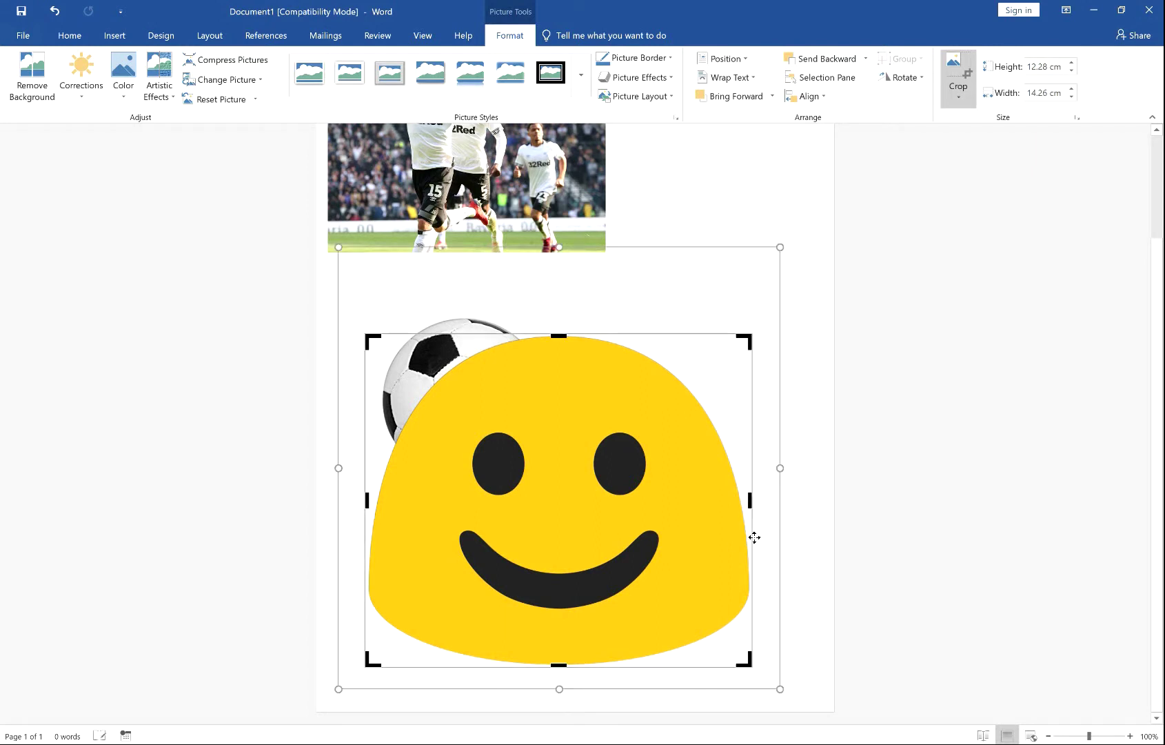
left_click(968, 64)
left_click_drag(639, 479, 661, 408)
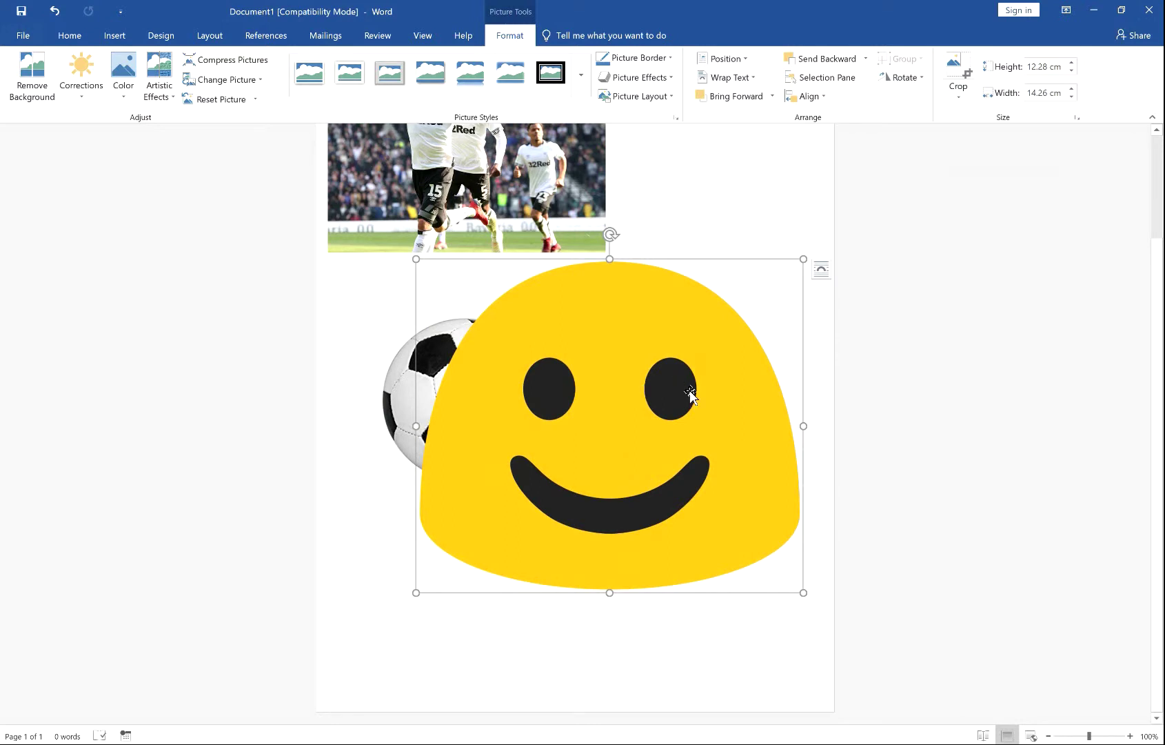
Nudge the smiley lower and resize it to 6 cm tall (about 6.97 cm wide).
left_click_drag(661, 330, 649, 366)
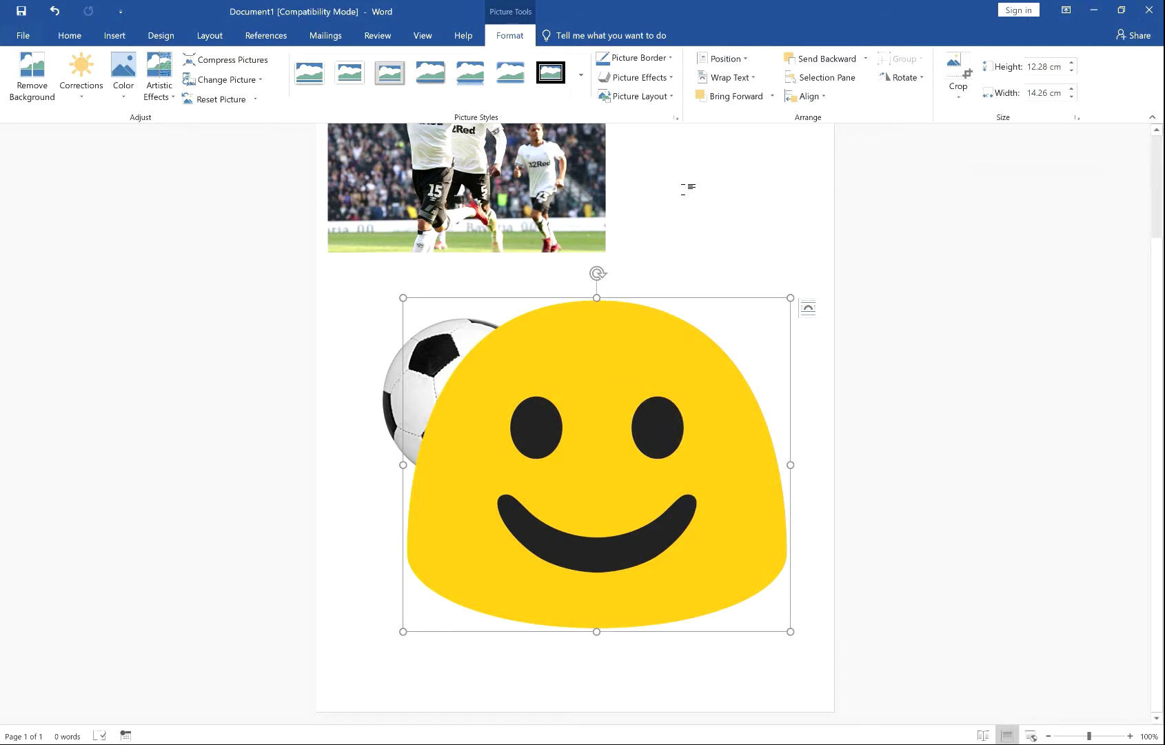
key("ctrl+Home")
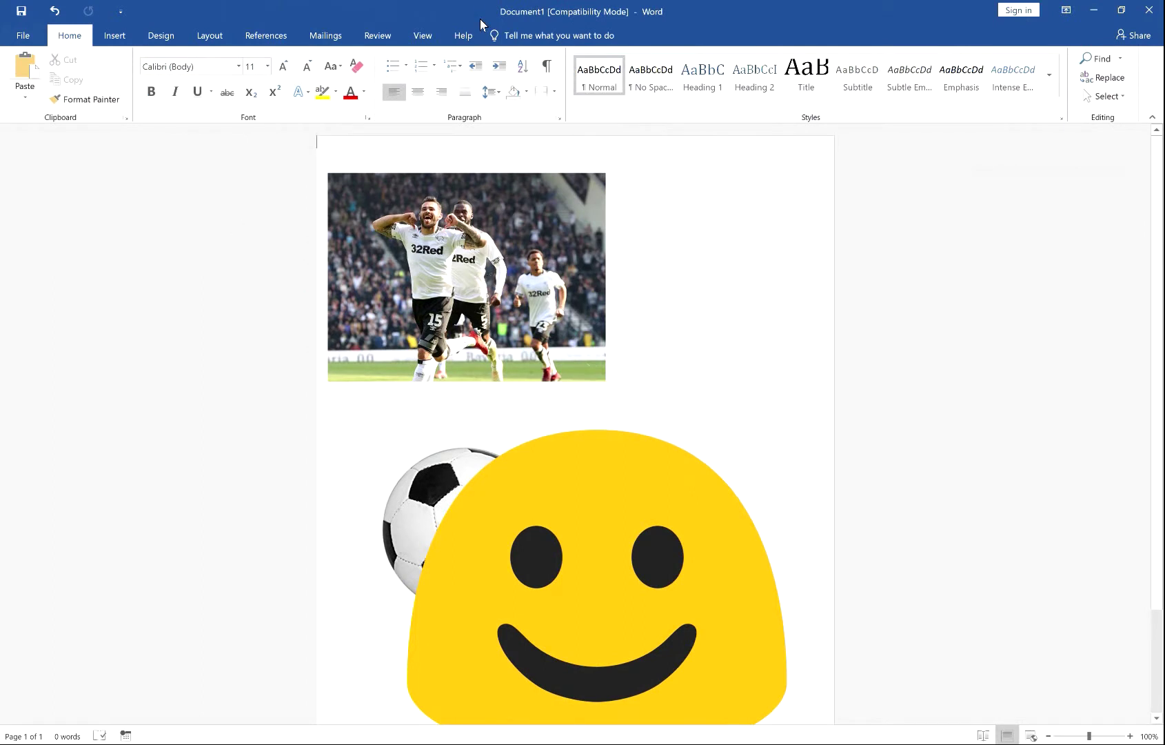
double_click(562, 517)
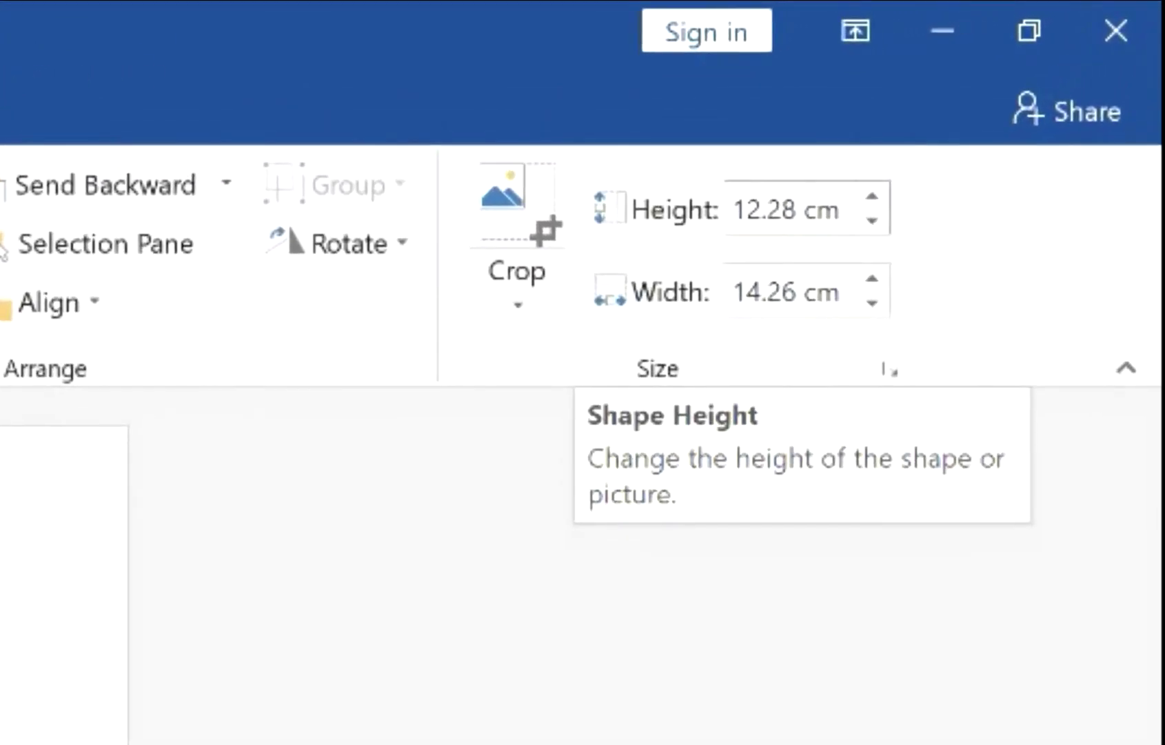
double_click(746, 210)
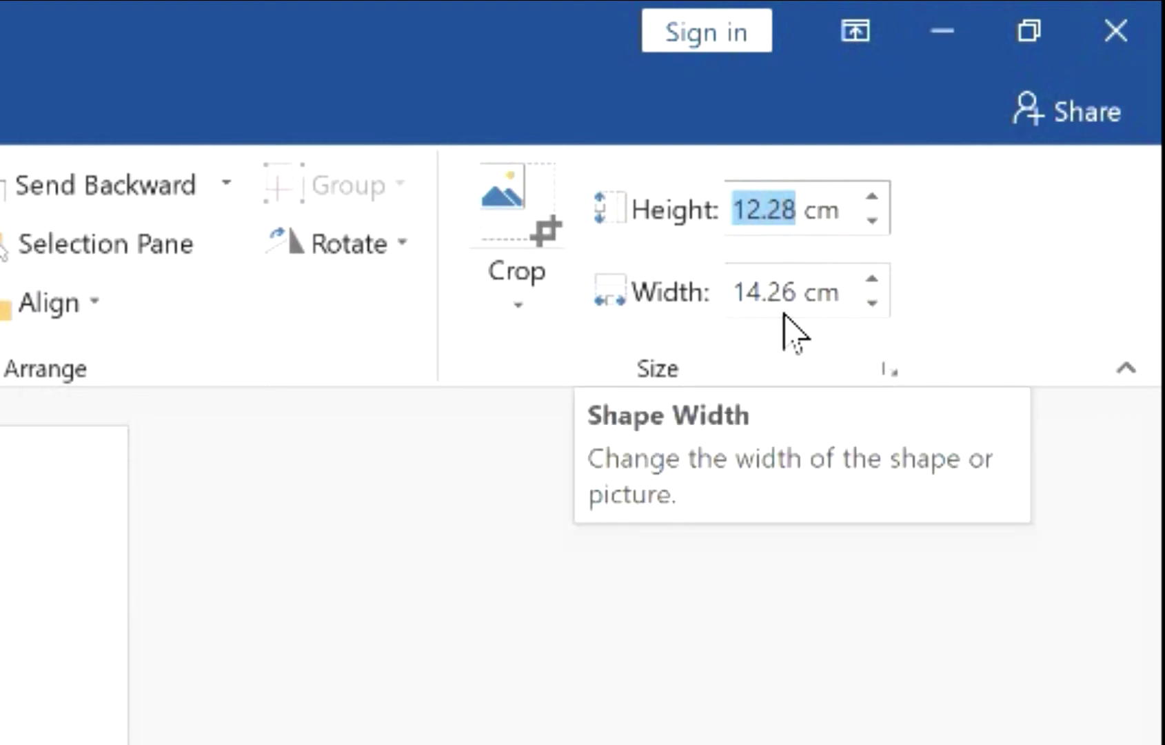
type("6")
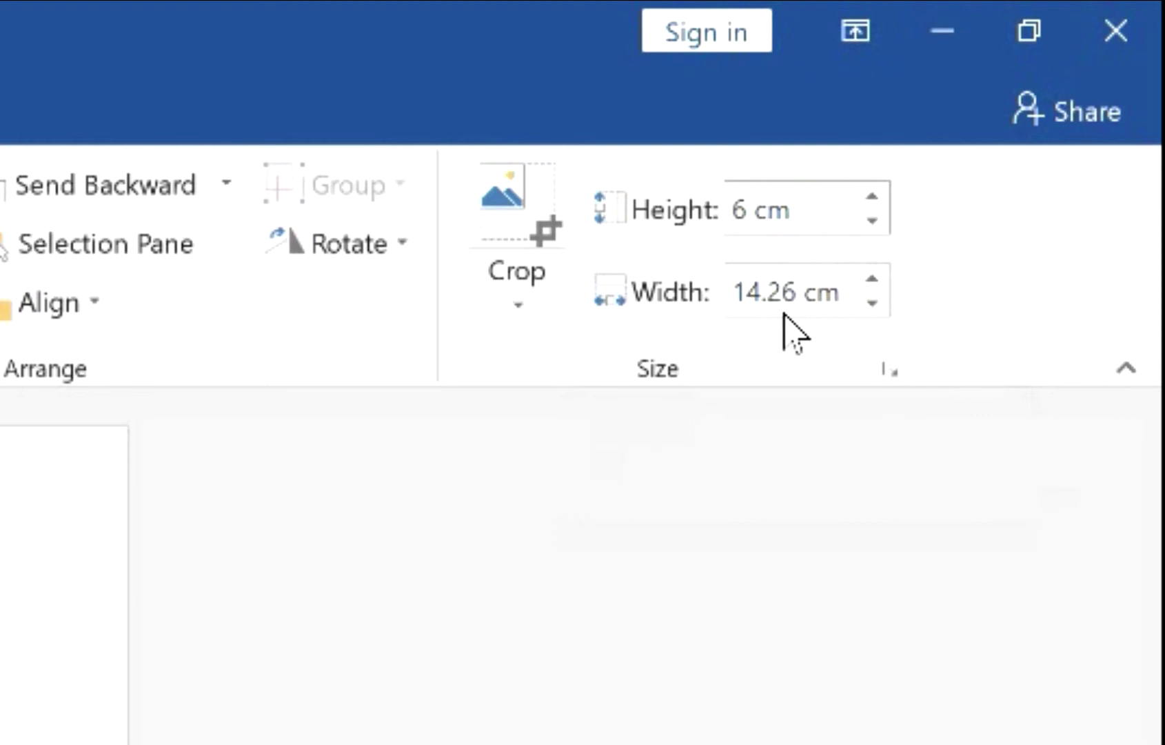
key("Return")
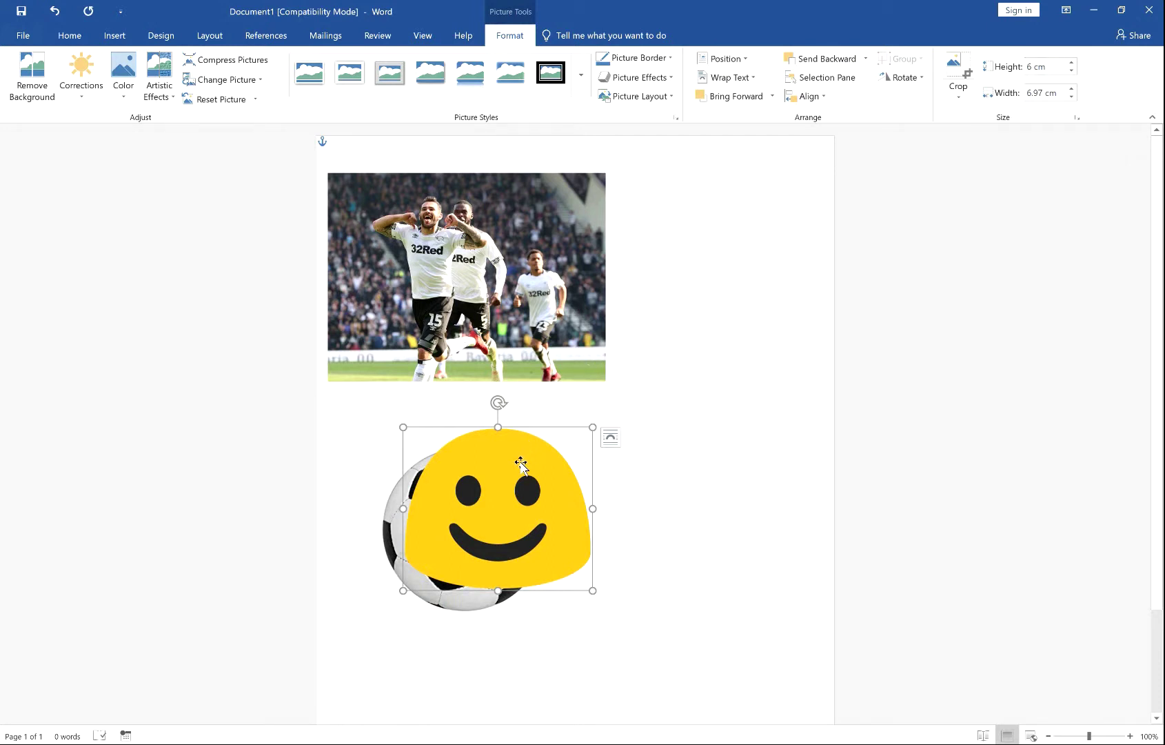
Move the smiley to the top right, set the player photo width to 10 cm and reposition it.
left_click_drag(526, 456, 749, 185)
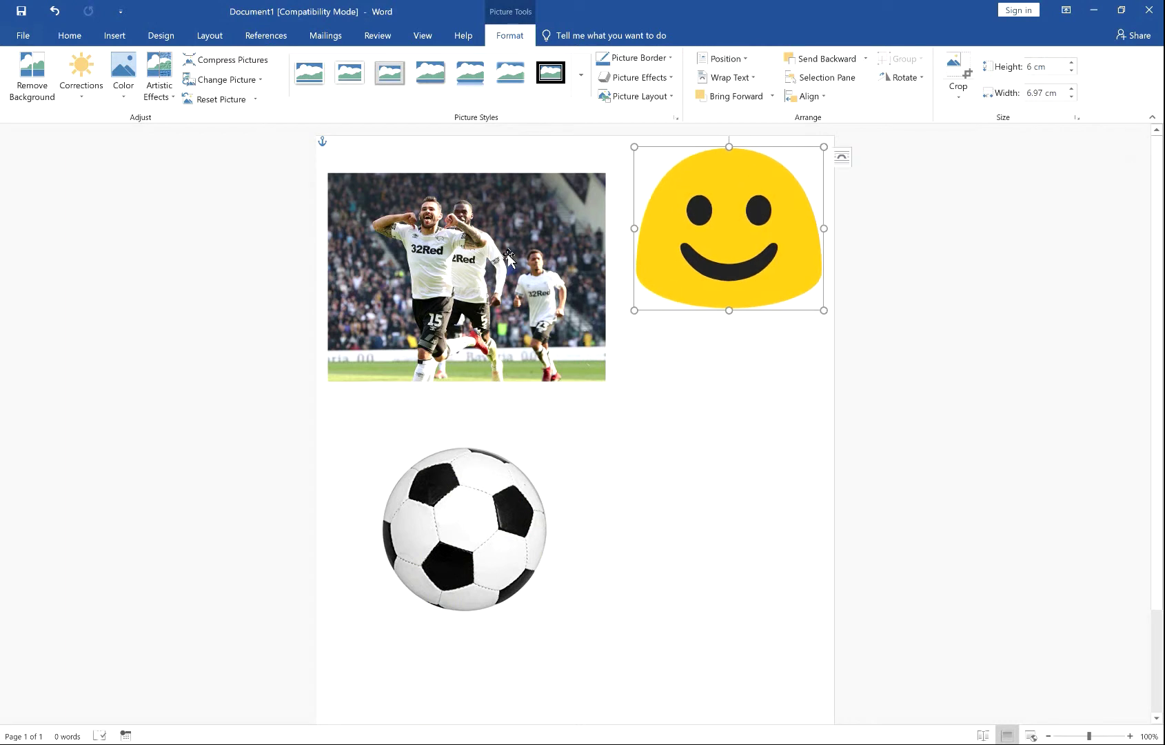
left_click(531, 286)
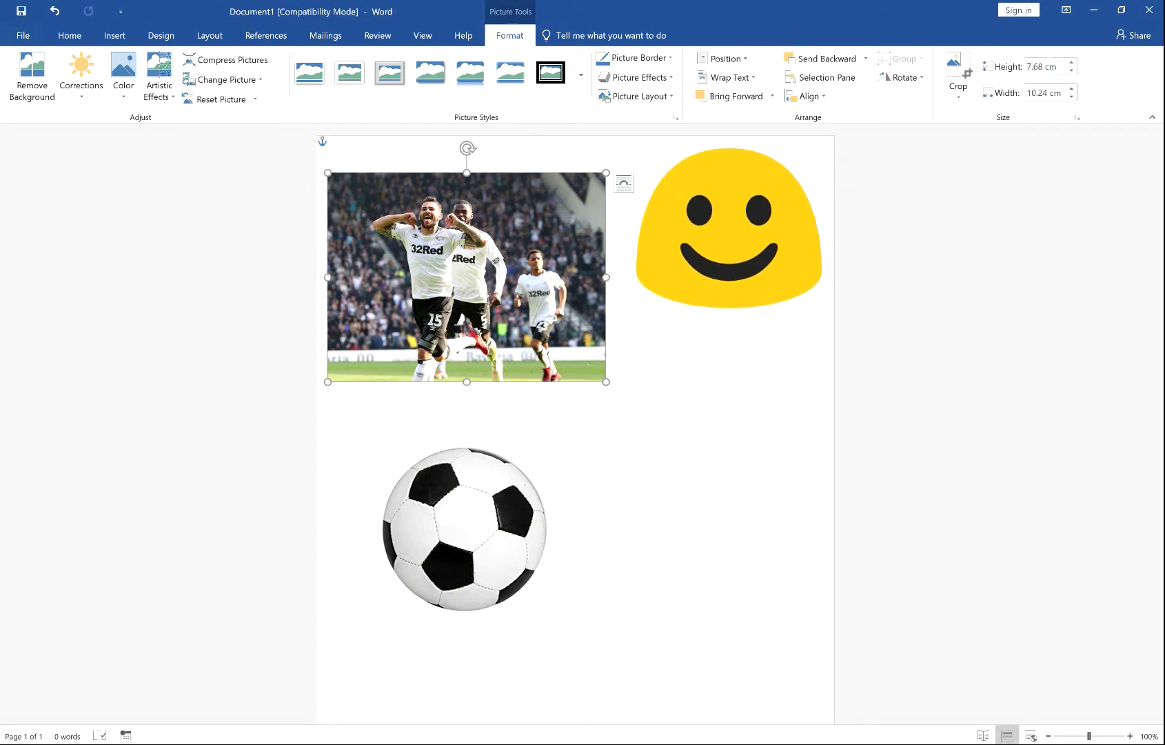
left_click_drag(1026, 93, 1049, 96)
type("10")
key("Return")
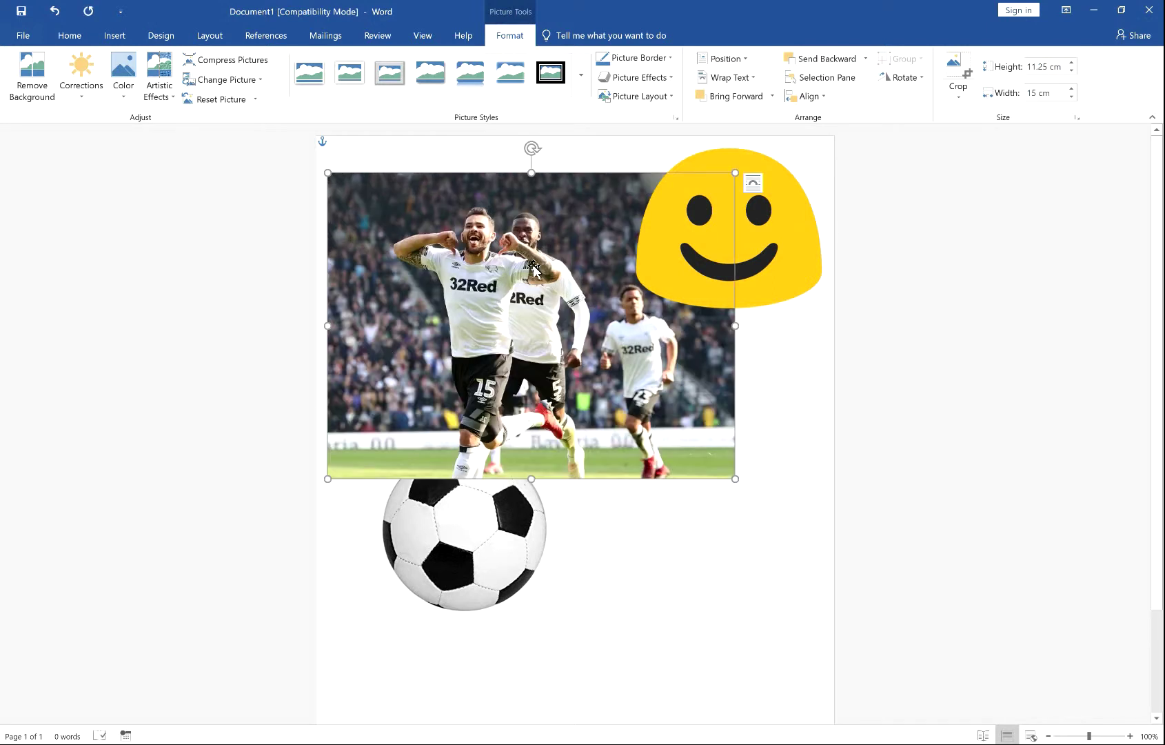
left_click_drag(575, 271, 533, 226)
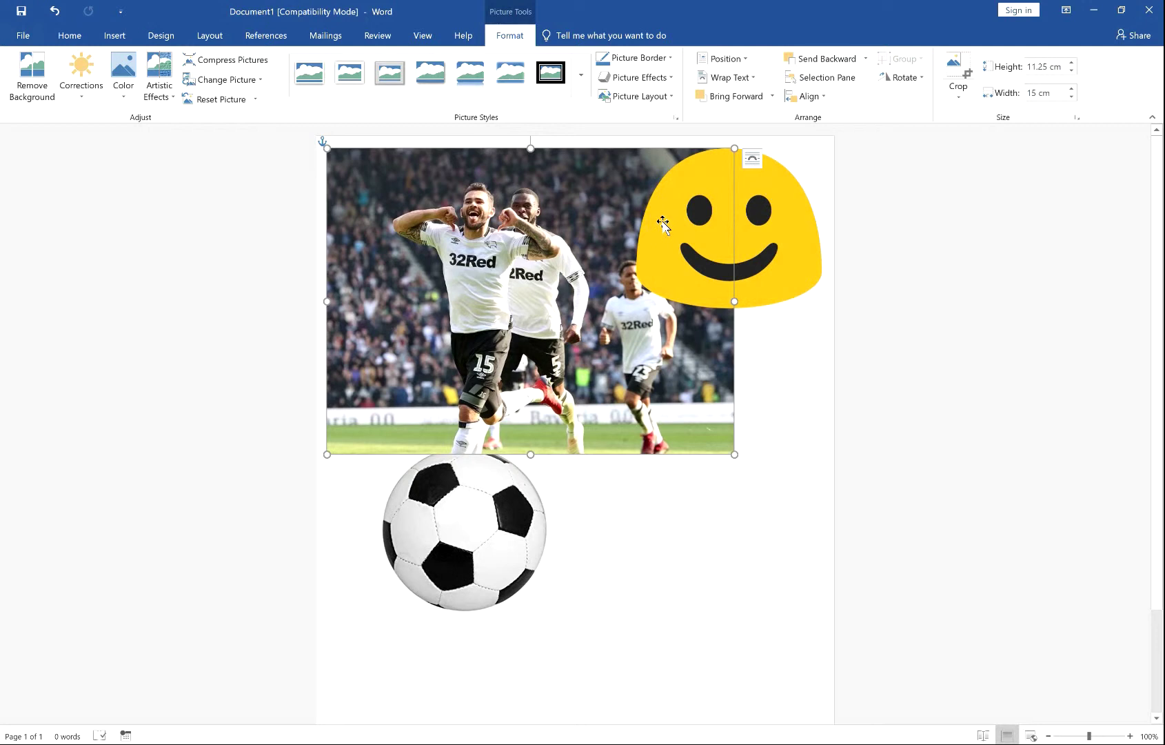
left_click_drag(556, 182, 554, 214)
Rotate the player photo a quarter turn clockwise and move it to the page's left edge.
left_click_drag(529, 153, 713, 350)
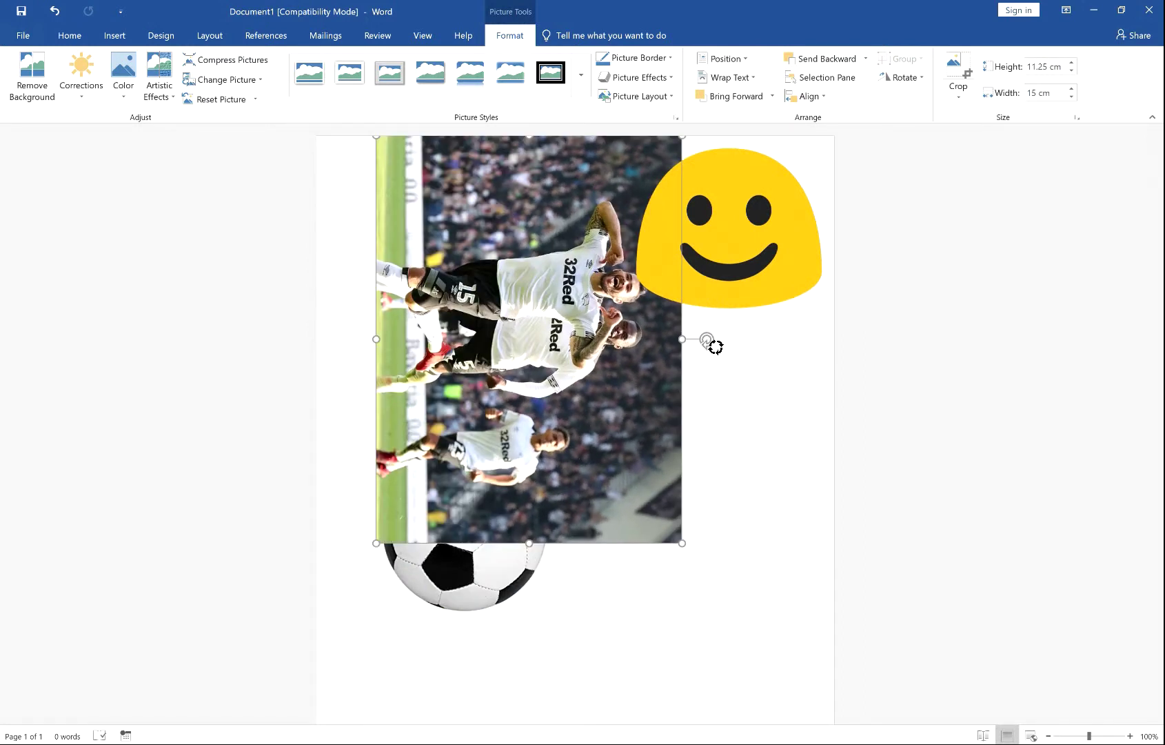
left_click_drag(715, 346, 769, 363)
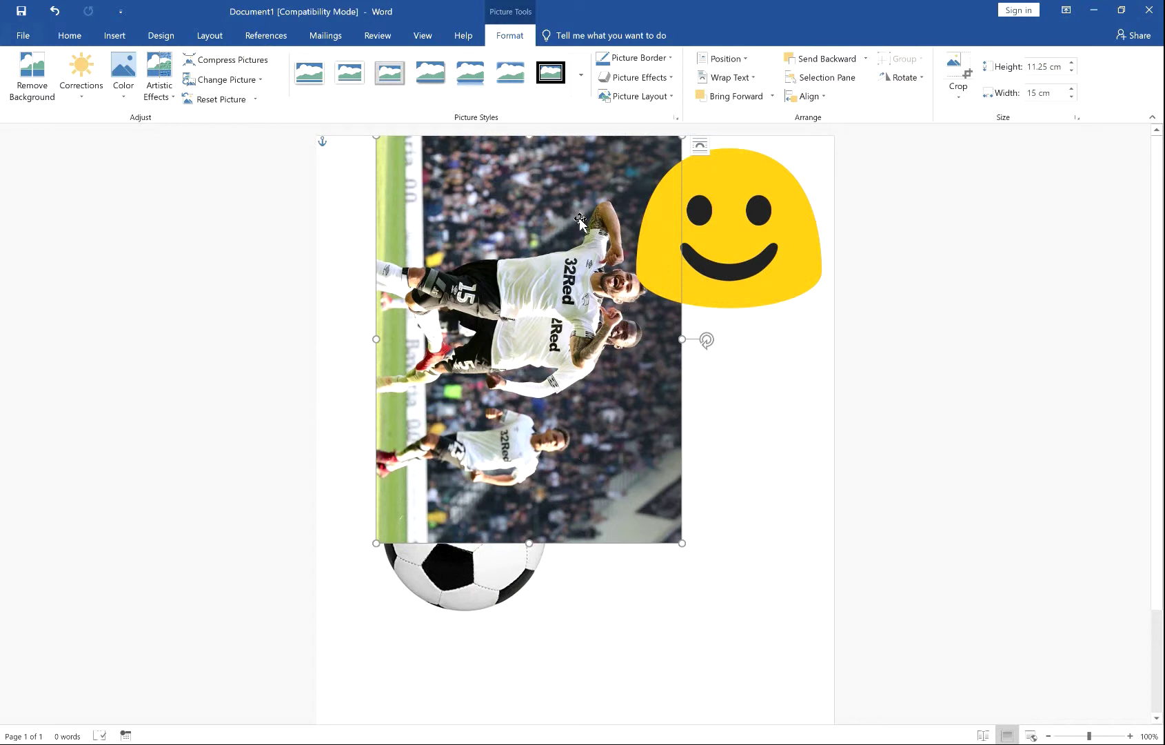
left_click_drag(574, 214, 523, 220)
Nudge the smiley up and right, then drag the football toward the spot beneath it.
left_click_drag(751, 206, 757, 201)
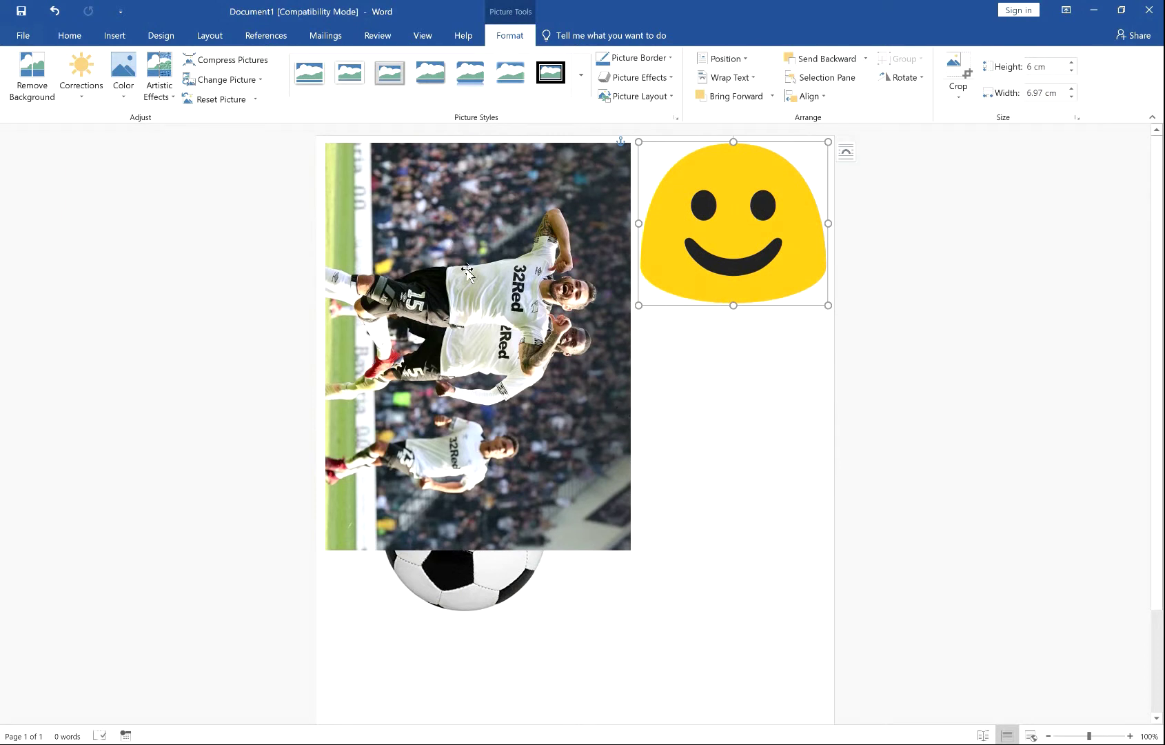
left_click(467, 572)
left_click_drag(466, 572, 737, 453)
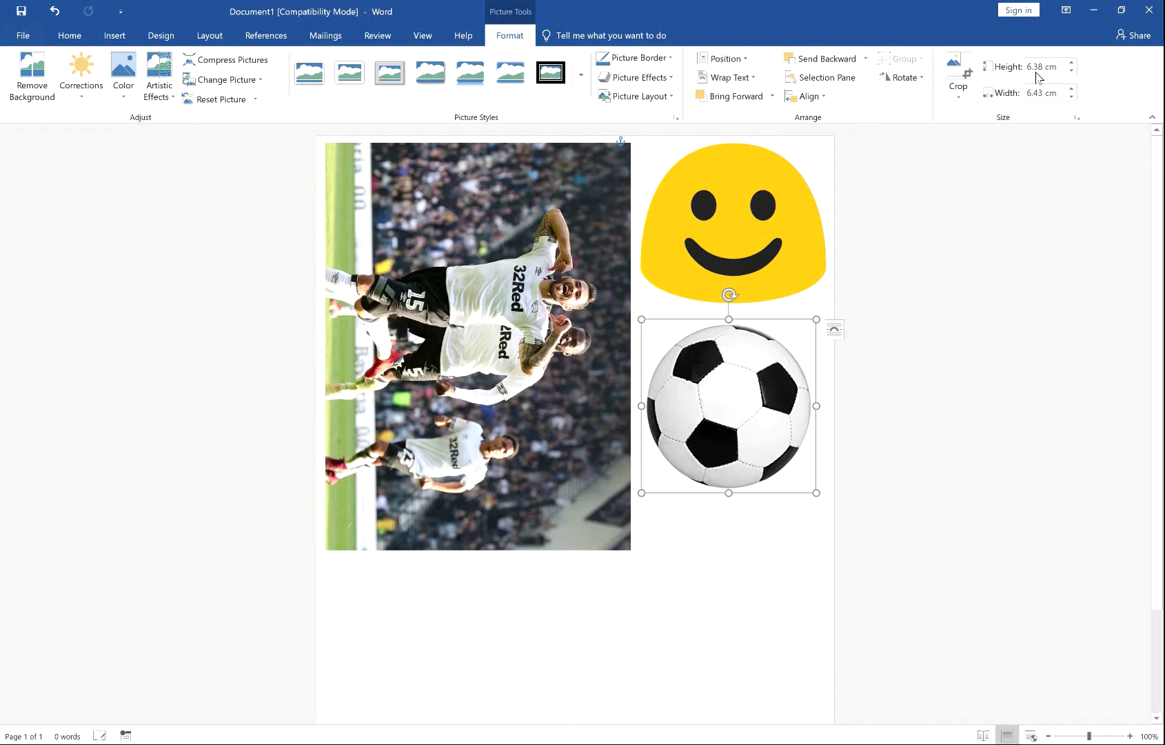
Drop the football under the smiley, set its height to 6 cm, and nudge it into place.
left_click(1042, 67)
left_click(1041, 67)
double_click(1042, 67)
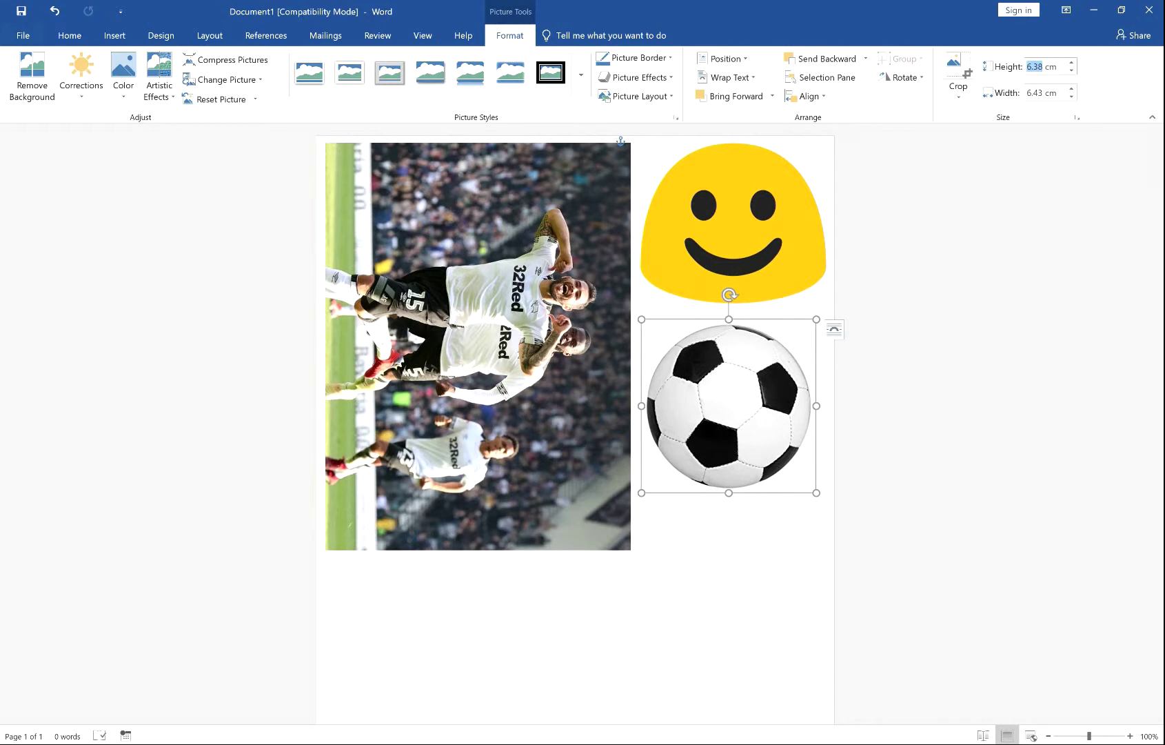
type("6")
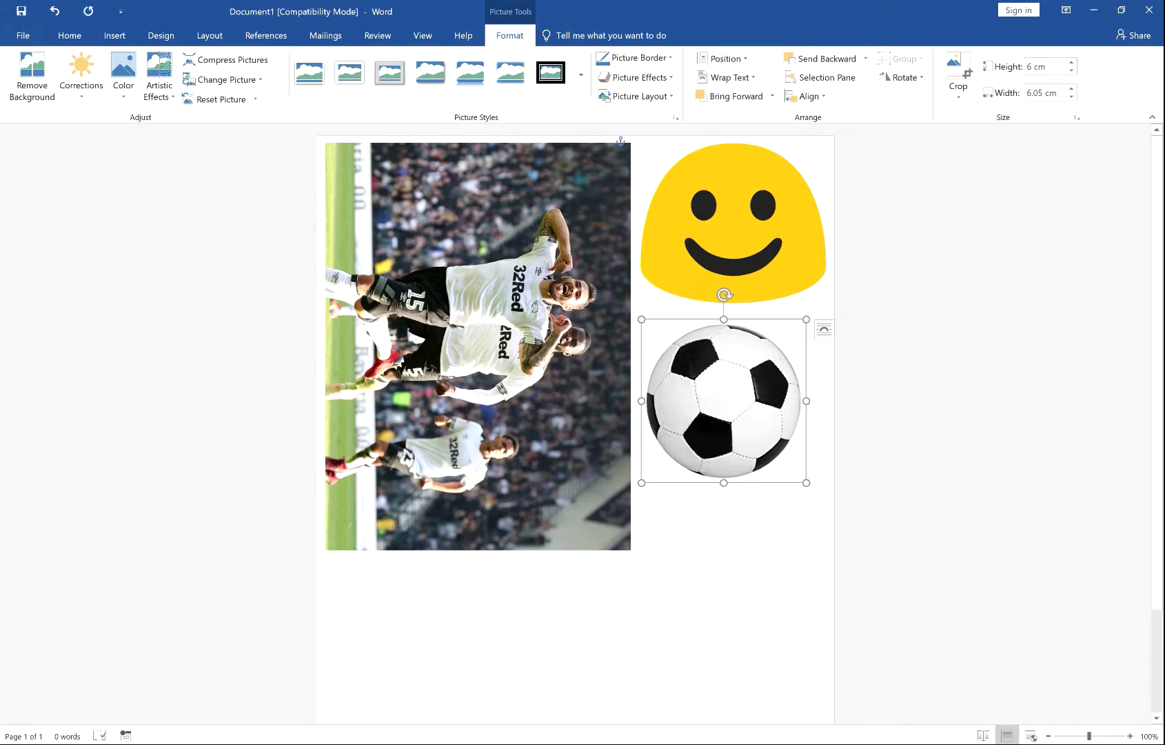
left_click_drag(750, 386, 762, 379)
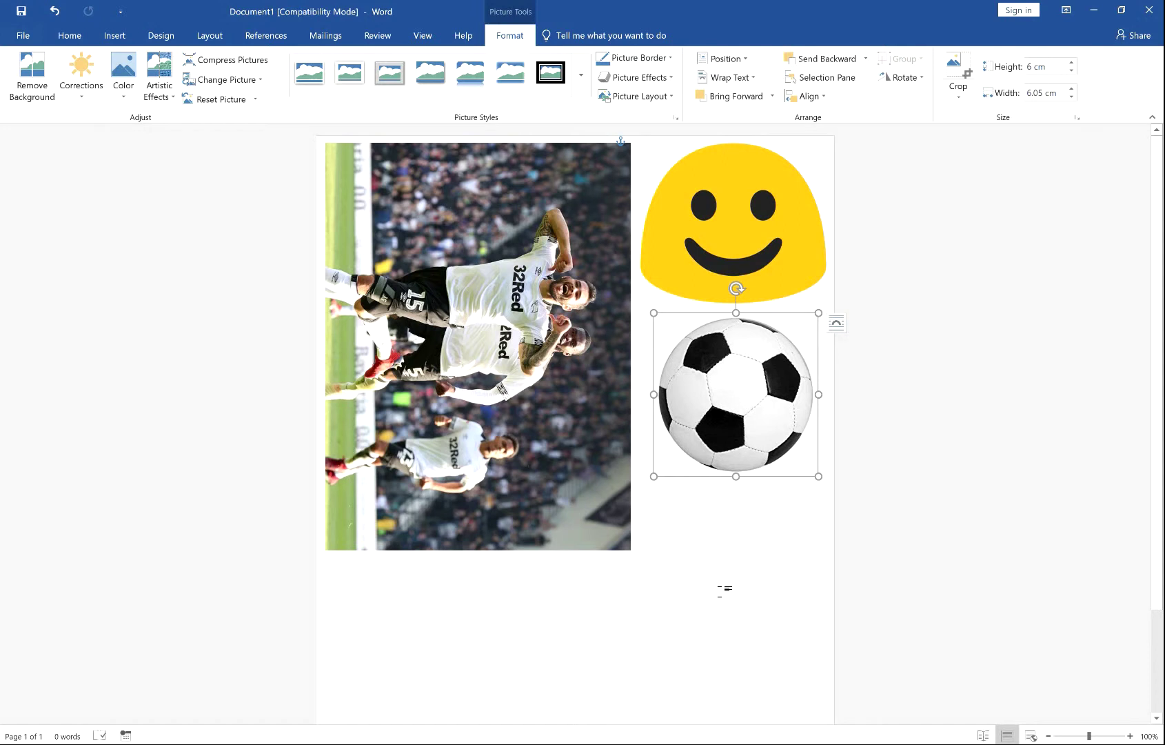
left_click(724, 591)
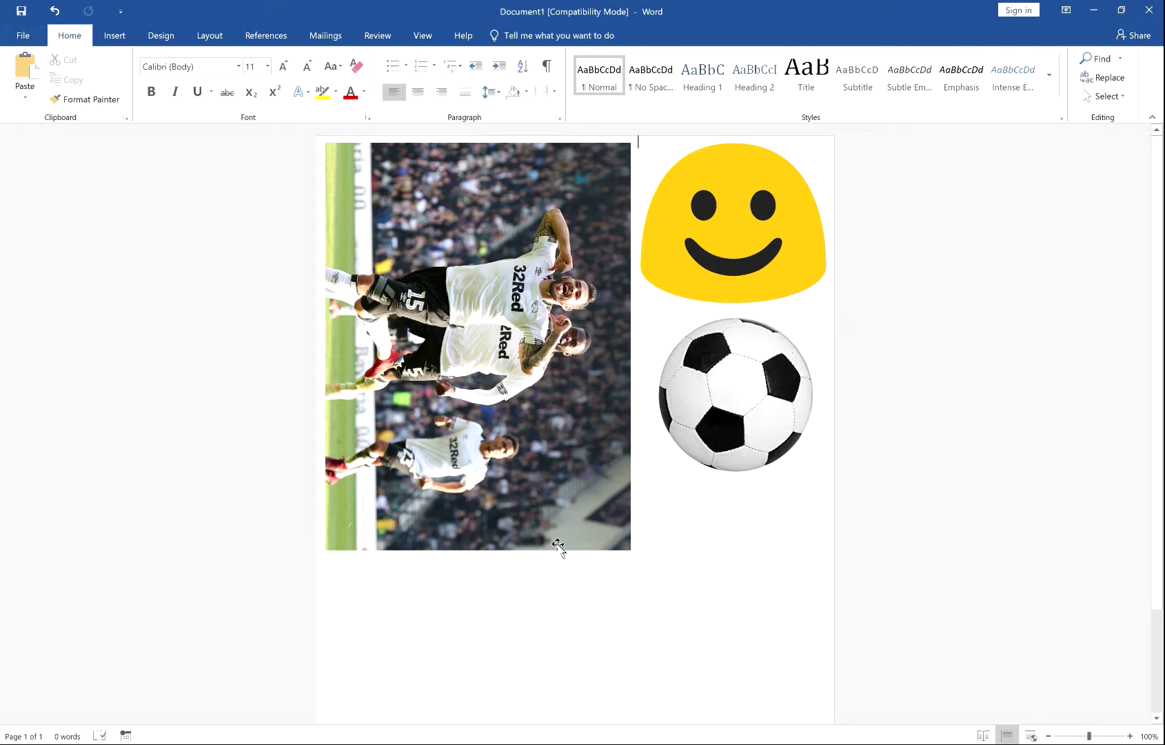
Insert a simple text box with the 'Happy Birthday' greeting and recipient's name, moved to the page bottom.
left_click(115, 35)
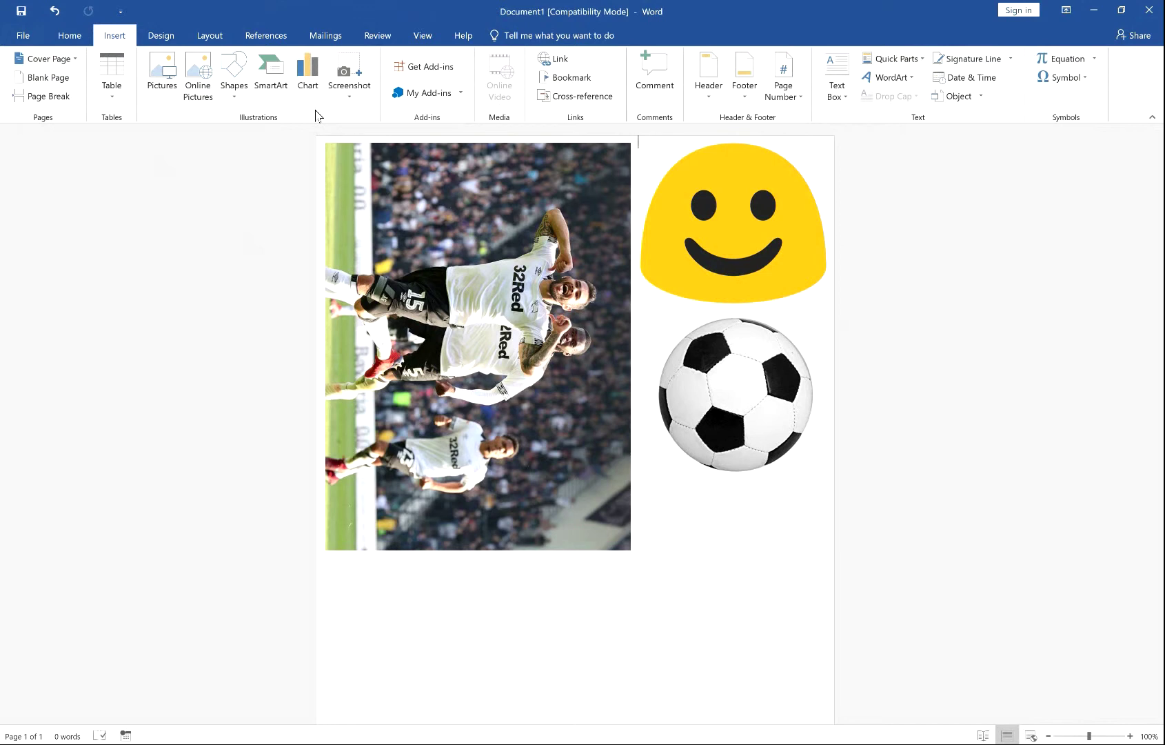
left_click(837, 89)
left_click(869, 209)
type("Happy Birthday Ryan")
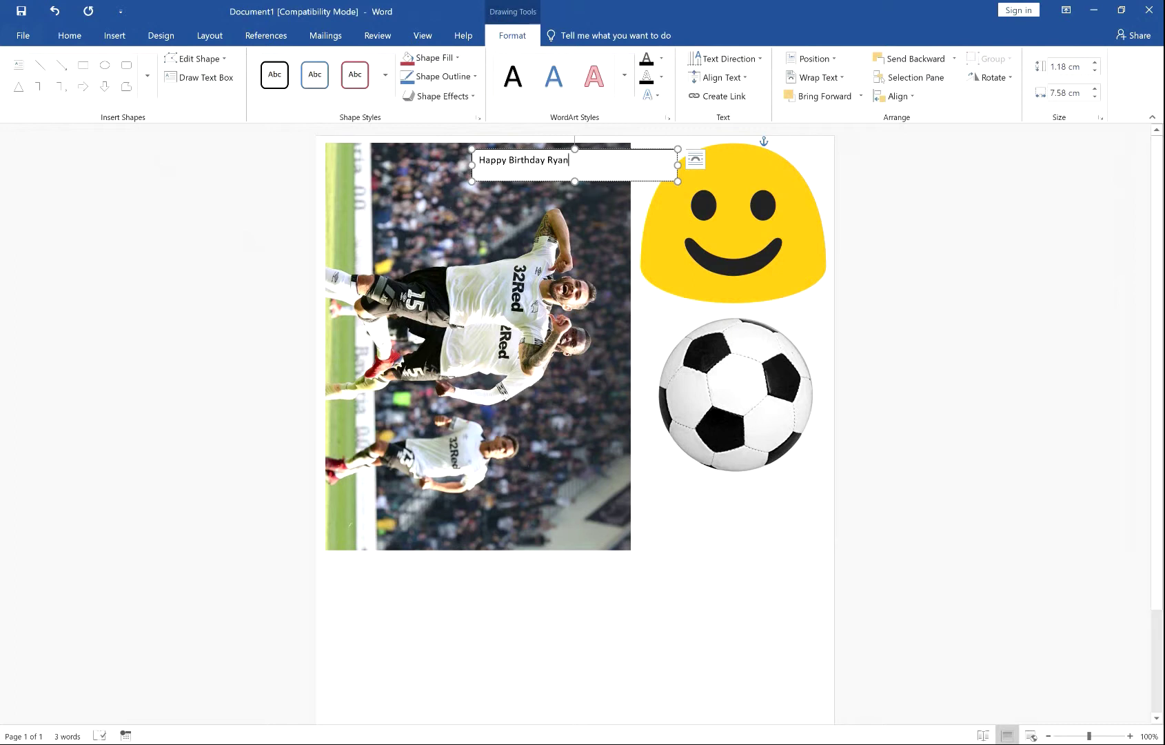
left_click_drag(630, 217, 610, 659)
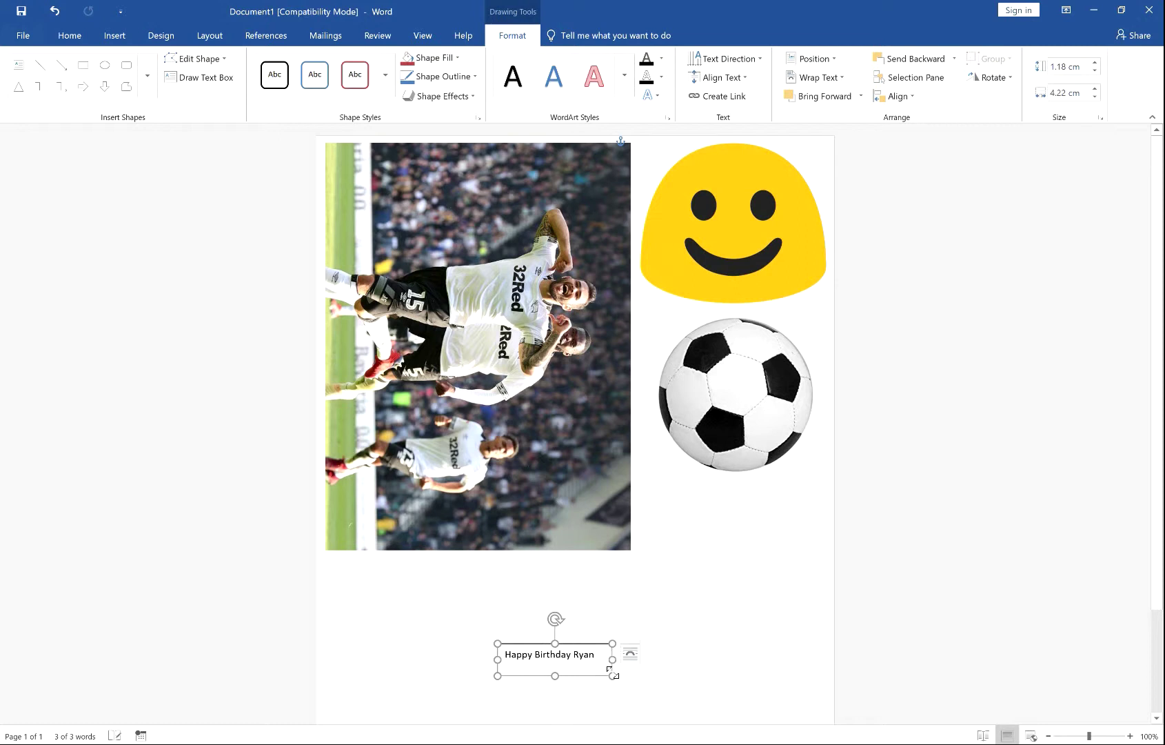
left_click_drag(597, 654, 503, 655)
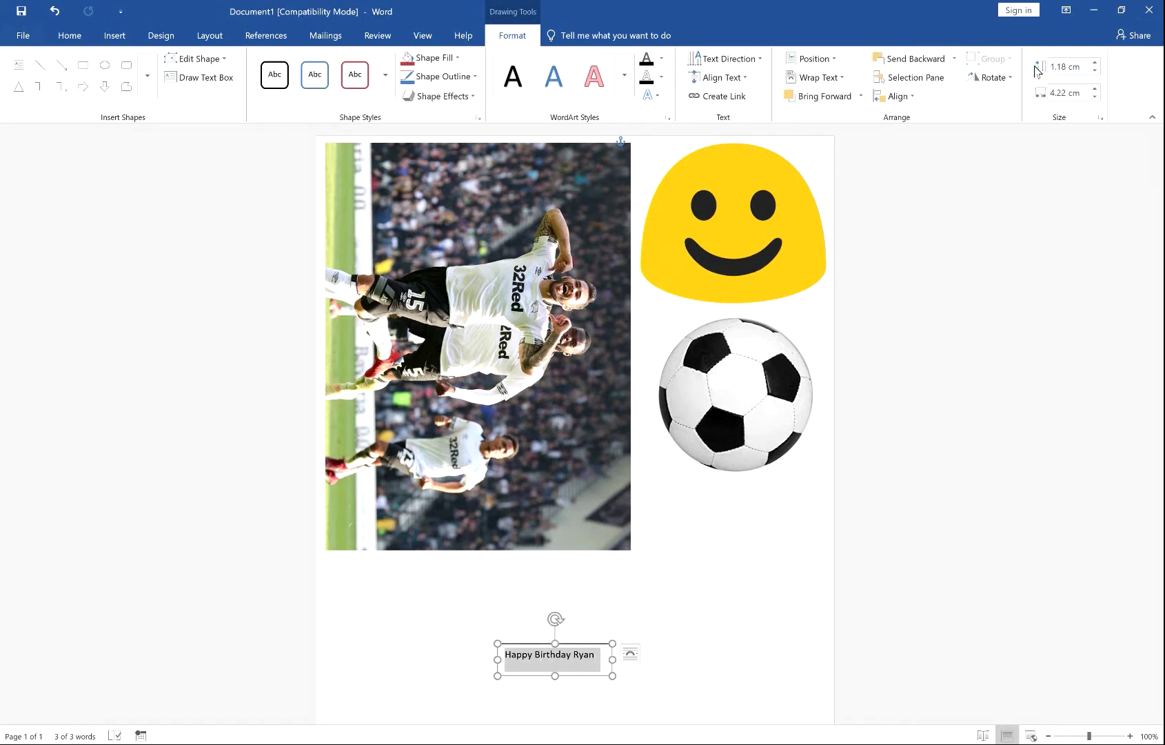
Enlarge the birthday text with Grow Font, then step it back down to 48 pt.
left_click(67, 37)
left_click(283, 66)
left_click(283, 66)
left_click(283, 66)
left_click(283, 66)
left_click(282, 67)
left_click(283, 67)
left_click(282, 66)
left_click(282, 66)
left_click(283, 66)
left_click(283, 66)
left_click(283, 66)
left_click(283, 66)
left_click(283, 67)
left_click(307, 66)
left_click(307, 67)
Widen the text box, move it below the photo, and set its width to 10 cm.
left_click_drag(612, 670, 853, 637)
left_click_drag(476, 573, 350, 562)
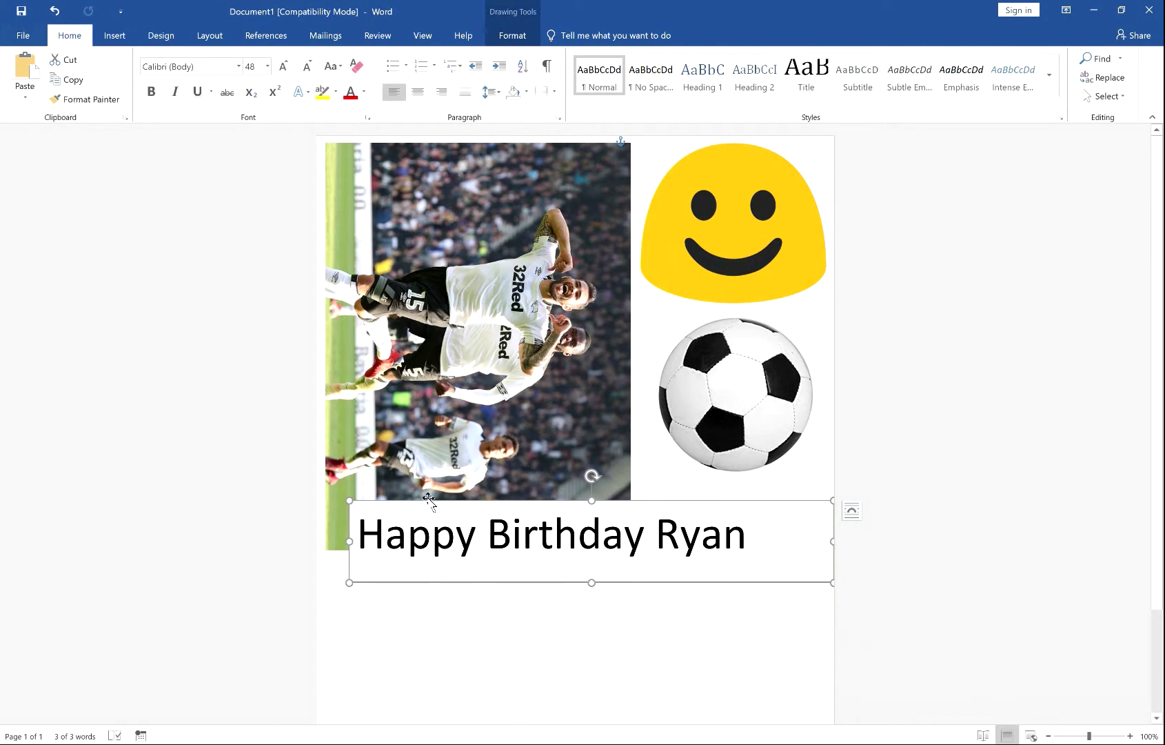
left_click_drag(426, 500, 416, 605)
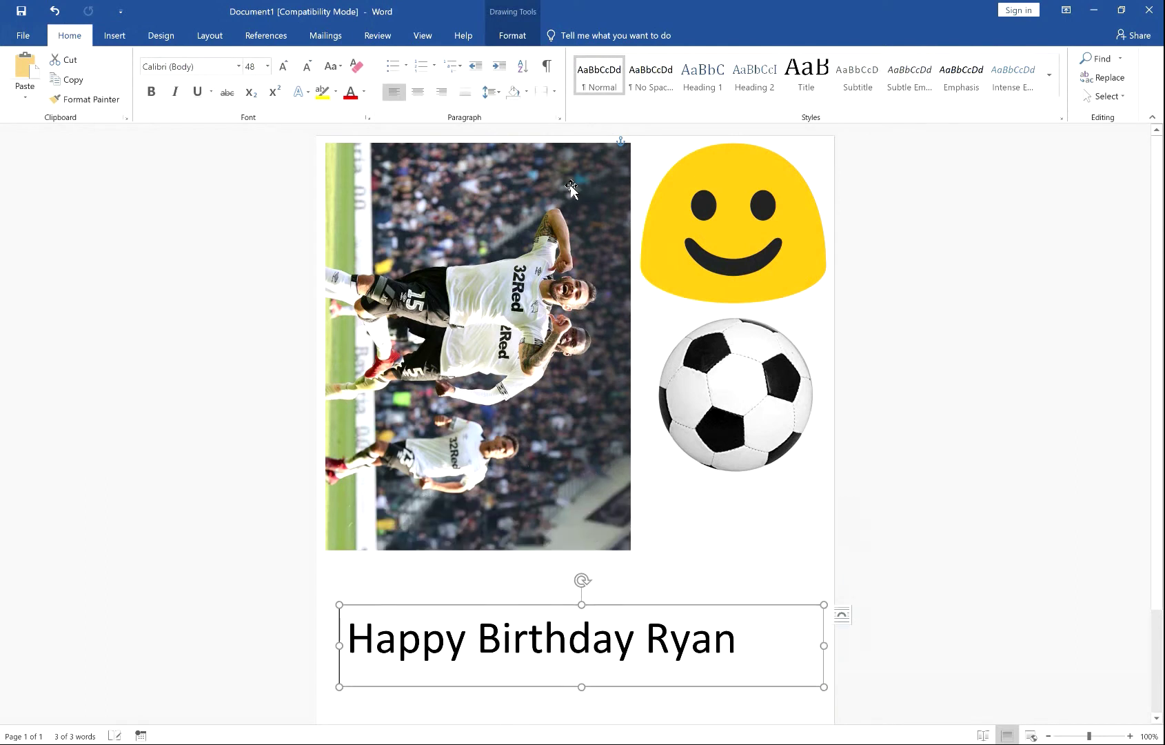
left_click(513, 35)
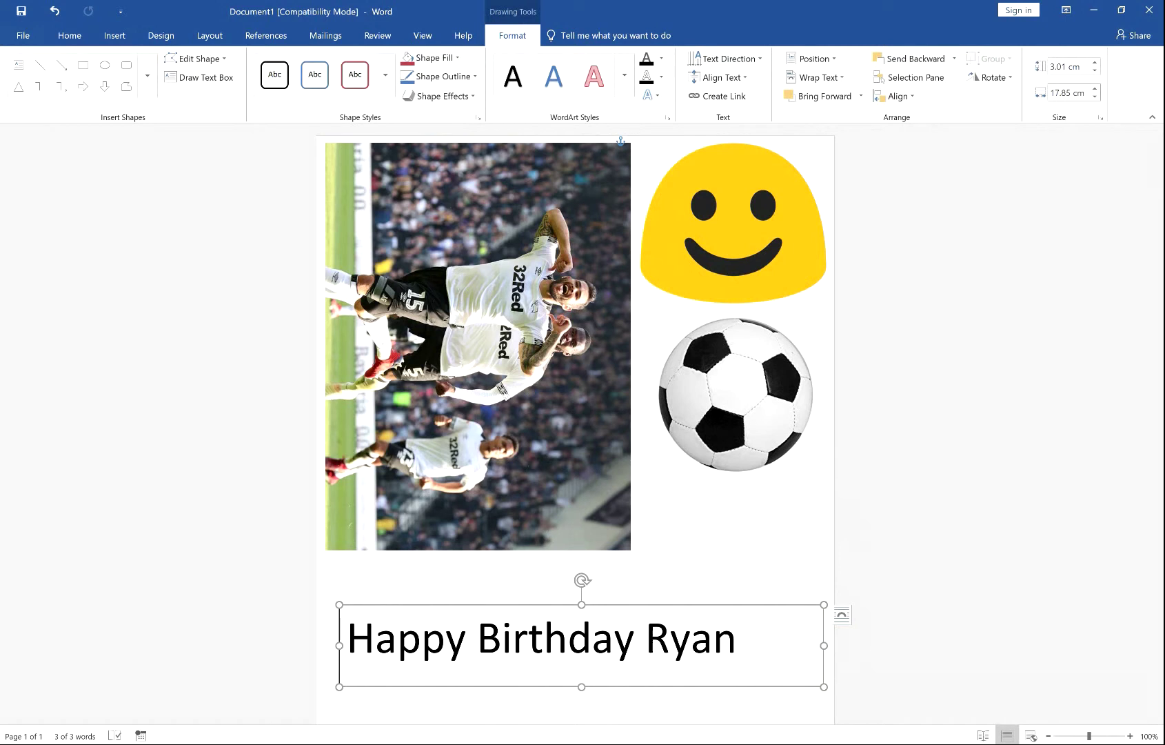
left_click_drag(1050, 93, 1072, 92)
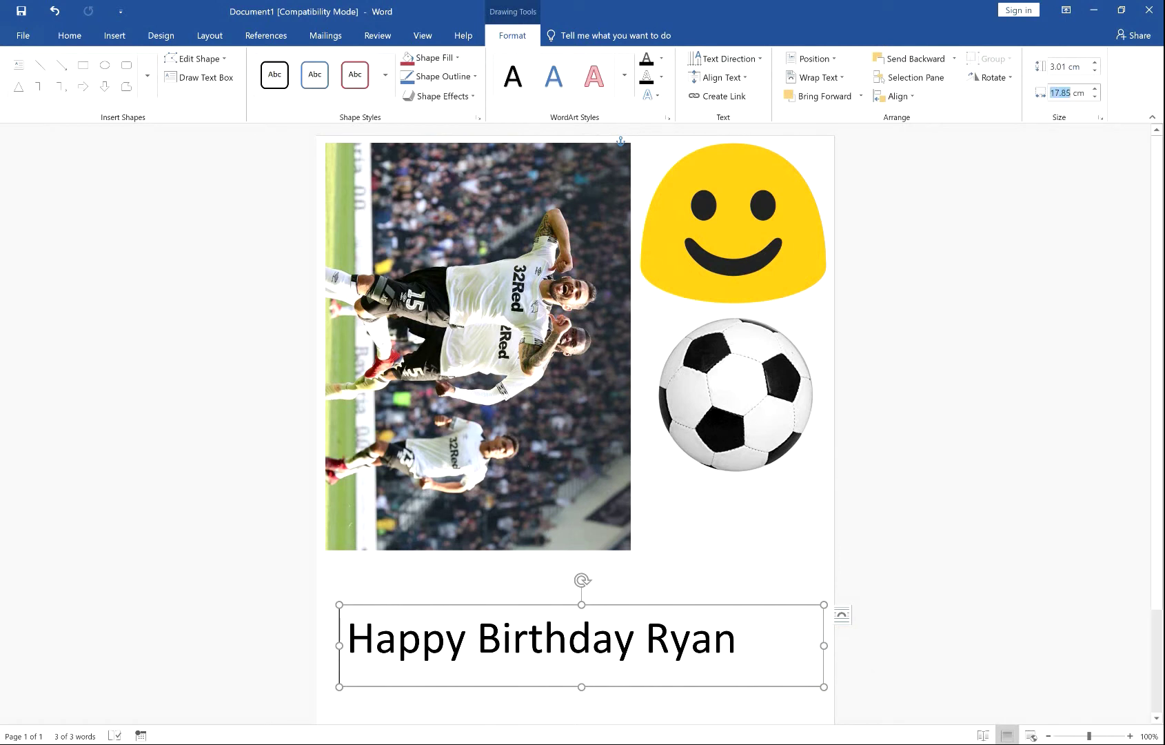
type("10")
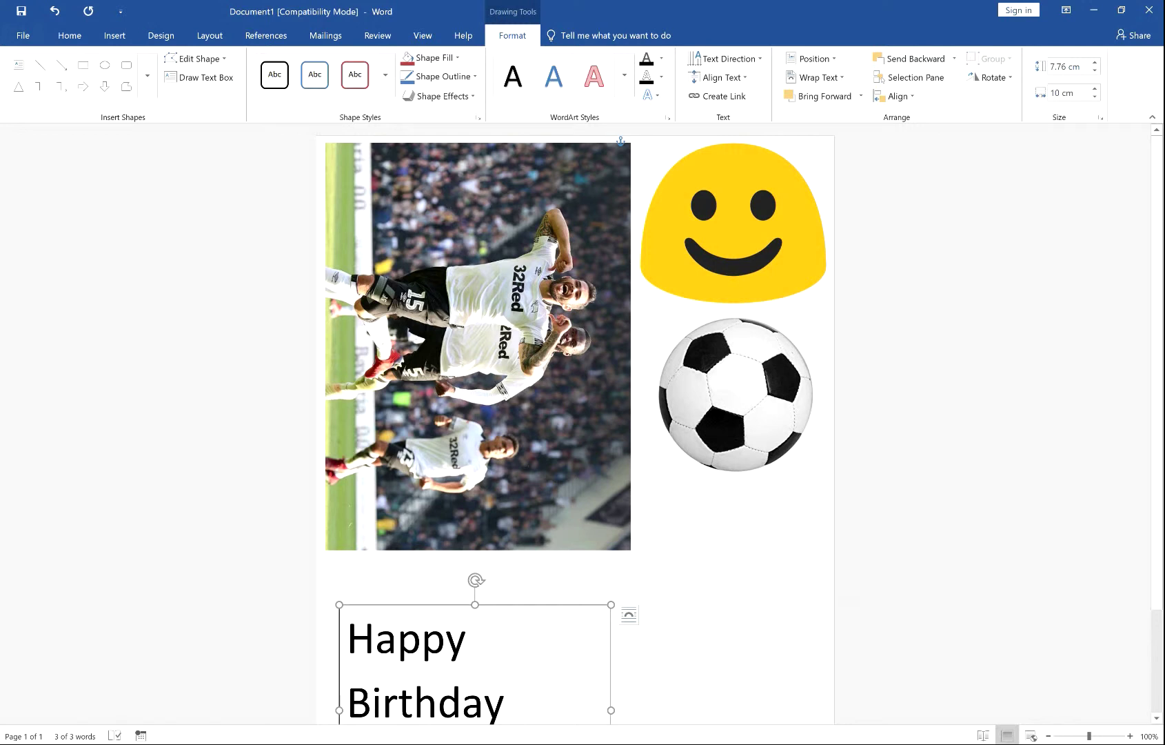
Shrink the birthday text with Decrease Font Size, then set it to 32 pt.
scroll(772, 547, "down", 3)
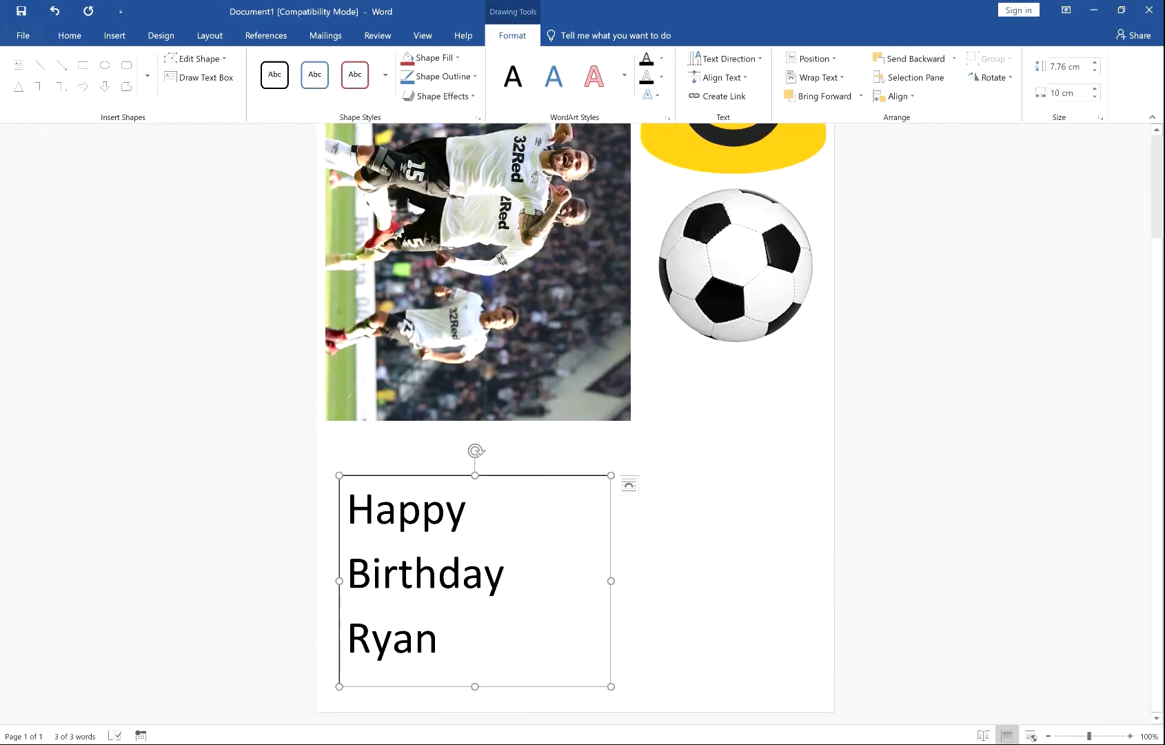
key("ctrl+a")
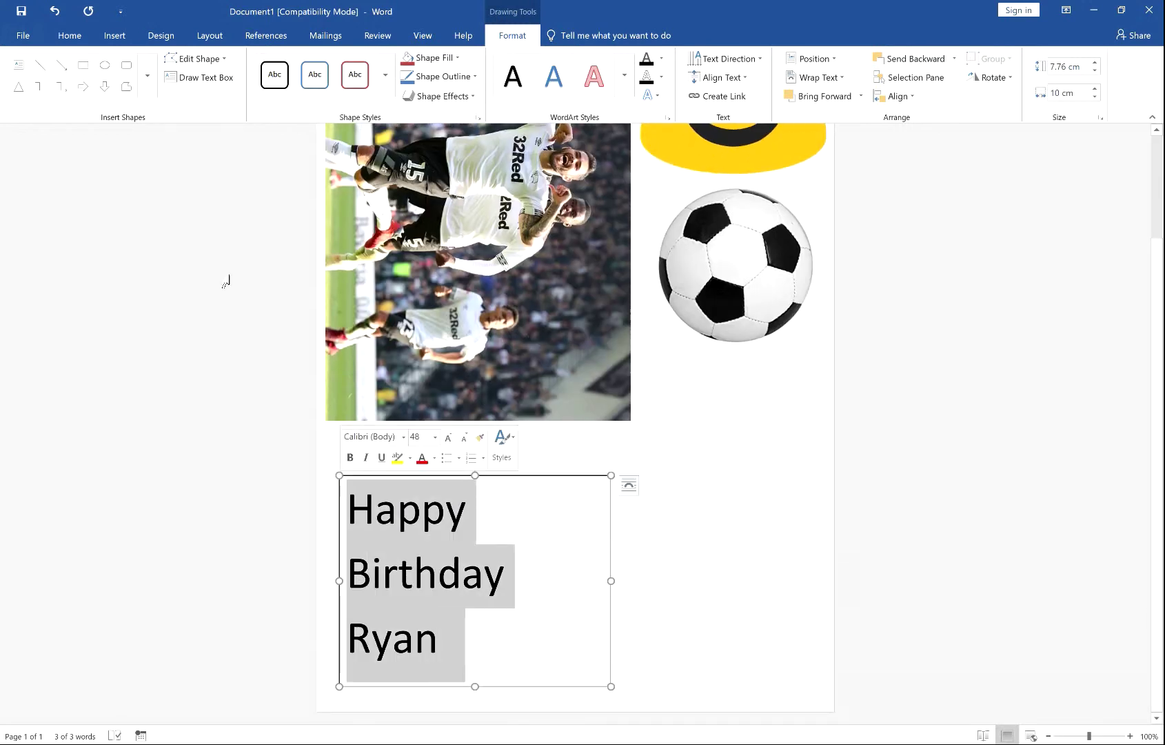
left_click(71, 35)
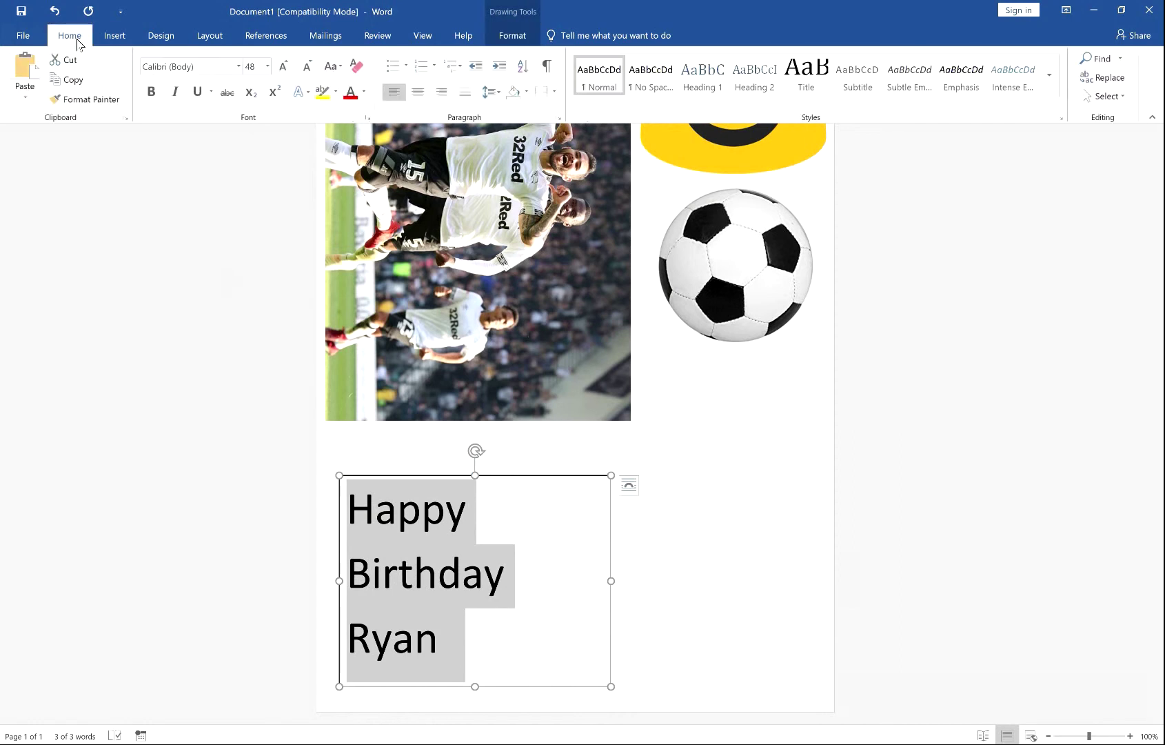
left_click(306, 66)
left_click(306, 66)
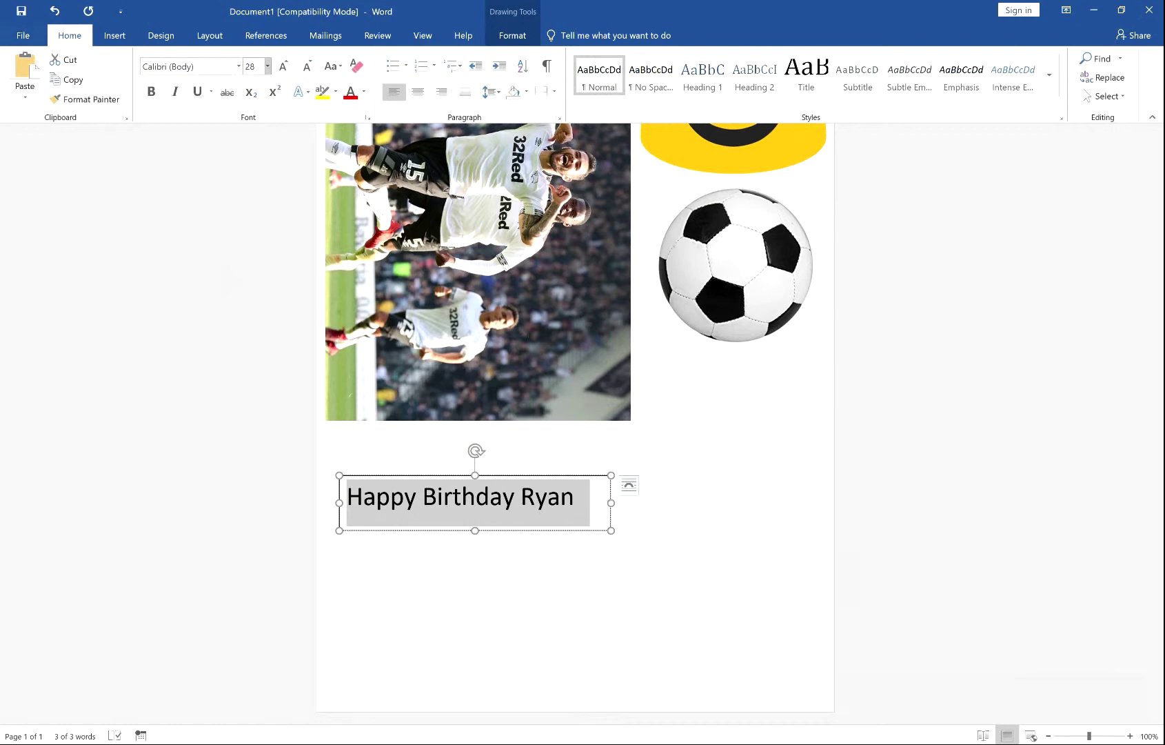
left_click(249, 69)
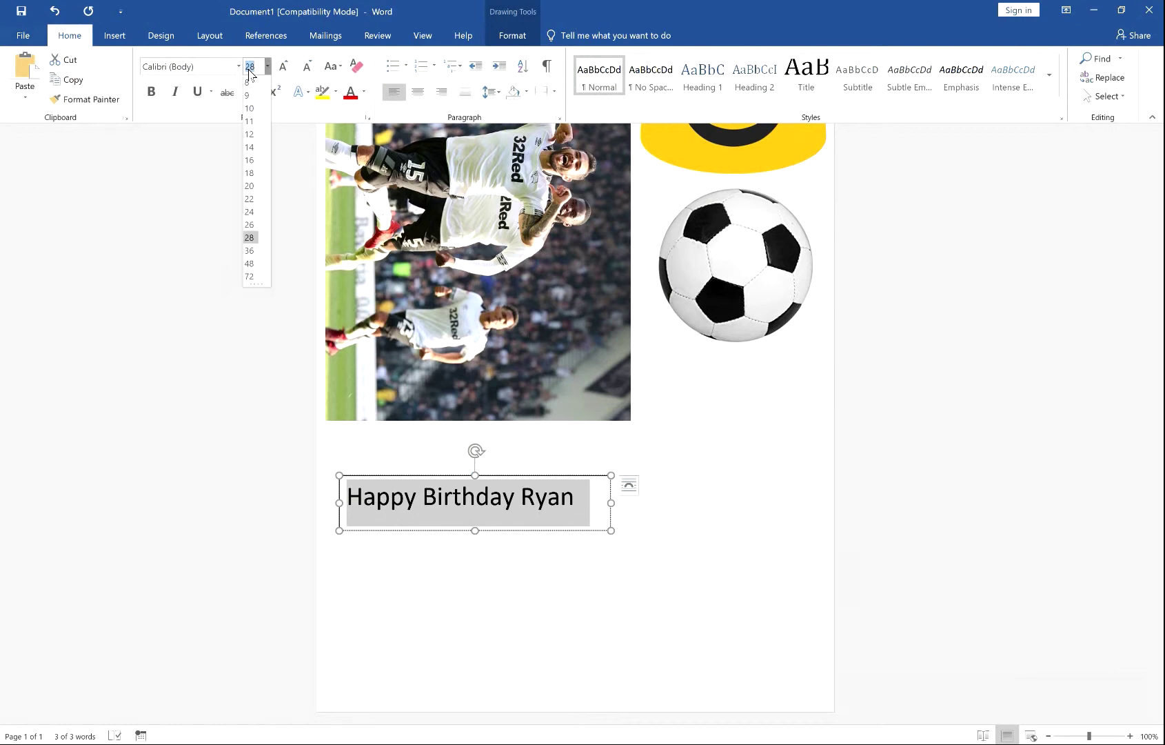
type("32")
key("Return")
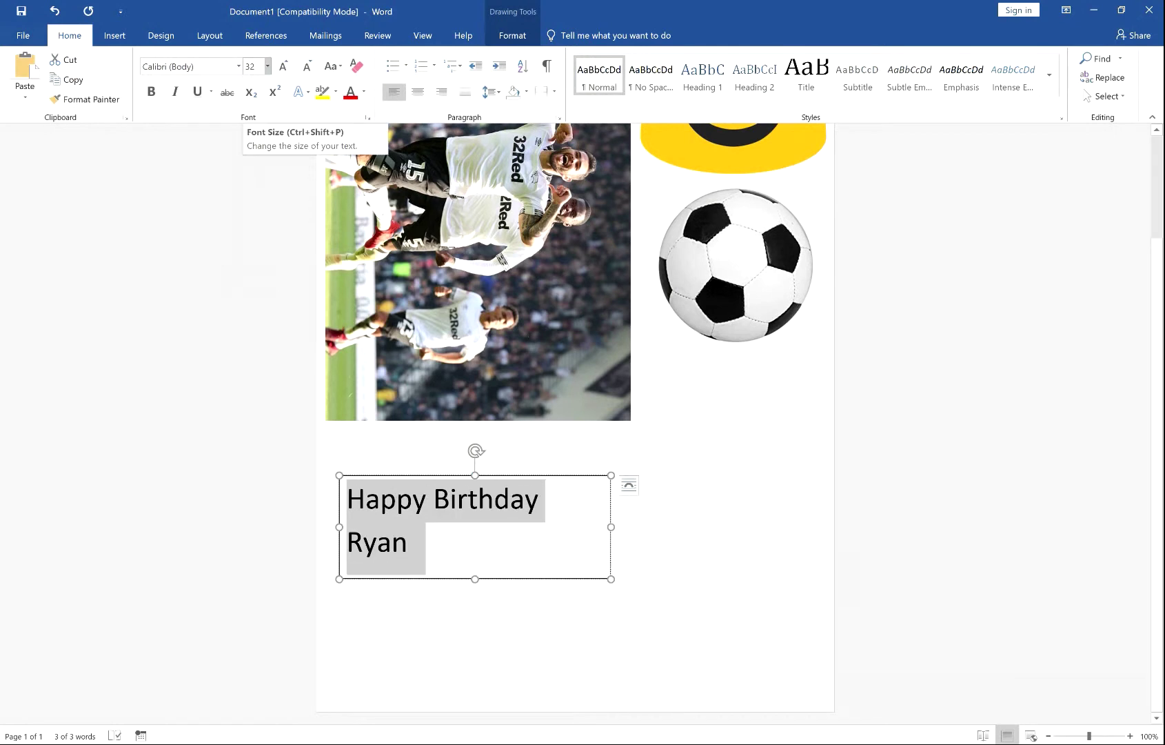
Try 30 pt, then settle the greeting at 31 pt so it fits one line.
key("ctrl+shift+p")
type("30")
key("Return")
left_click(603, 511)
key("ctrl+a")
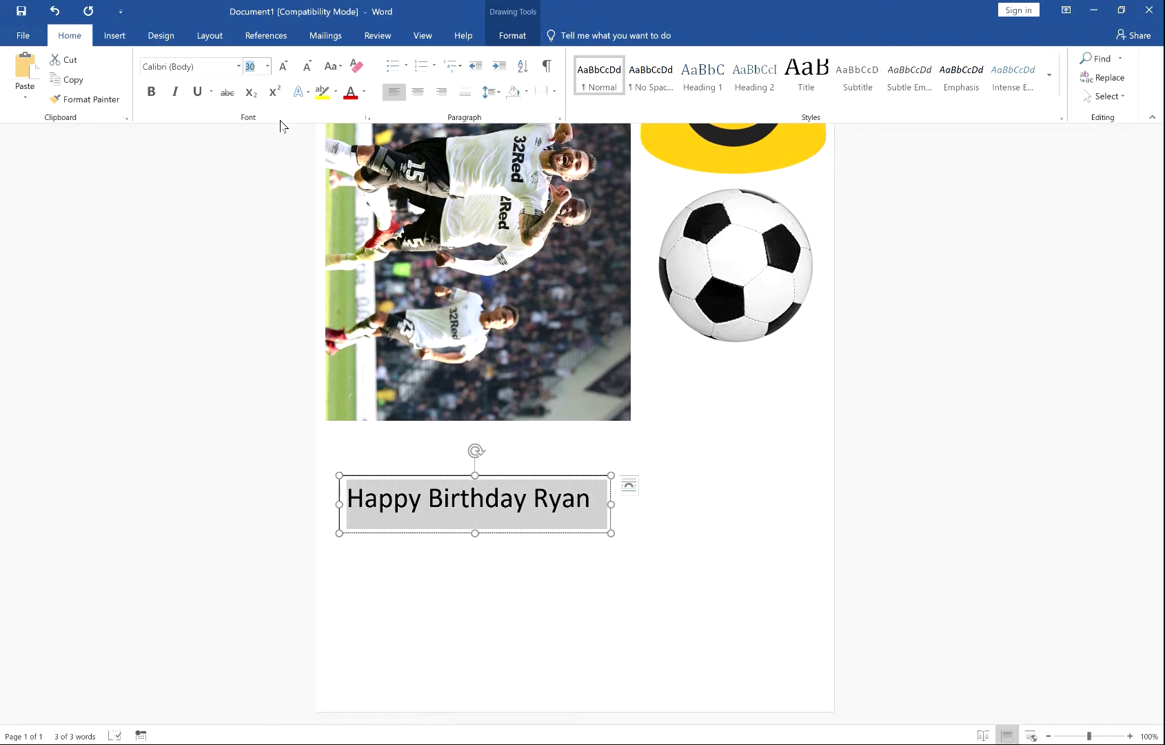
key("BackSpace")
key("Return")
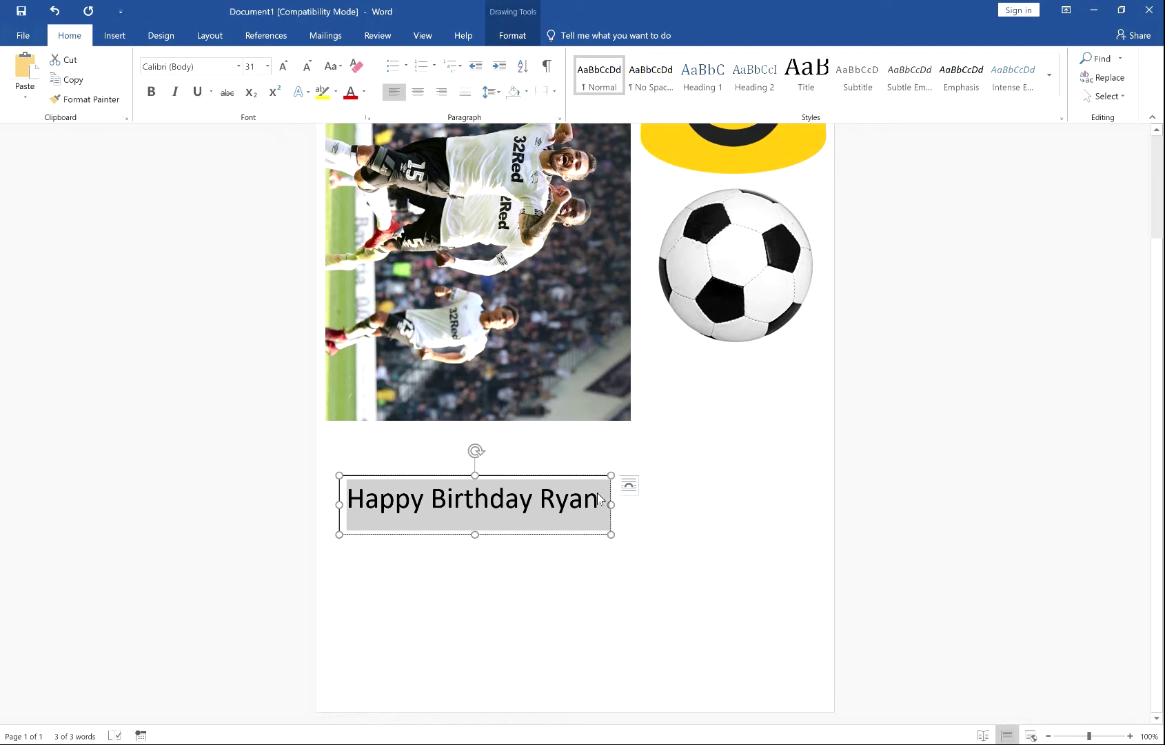
left_click(605, 504)
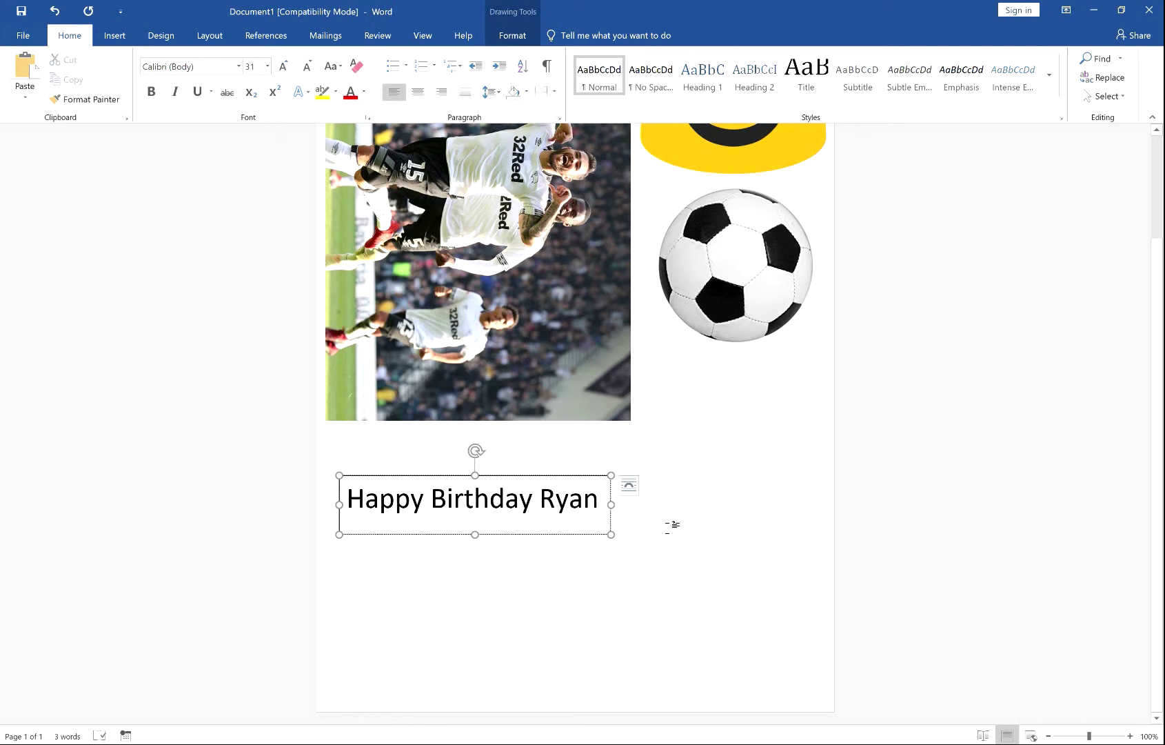
Set the birthday text box's Shape Outline to No Outline so the greeting appears borderless.
left_click(697, 528)
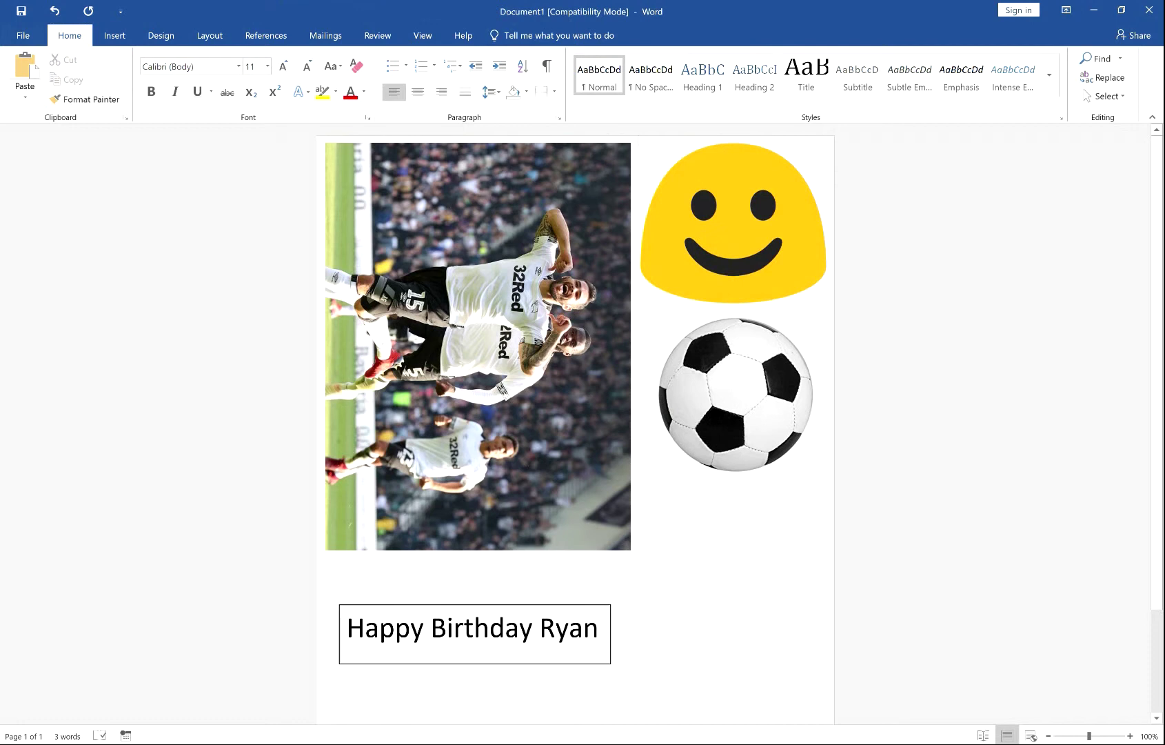
left_click(361, 606)
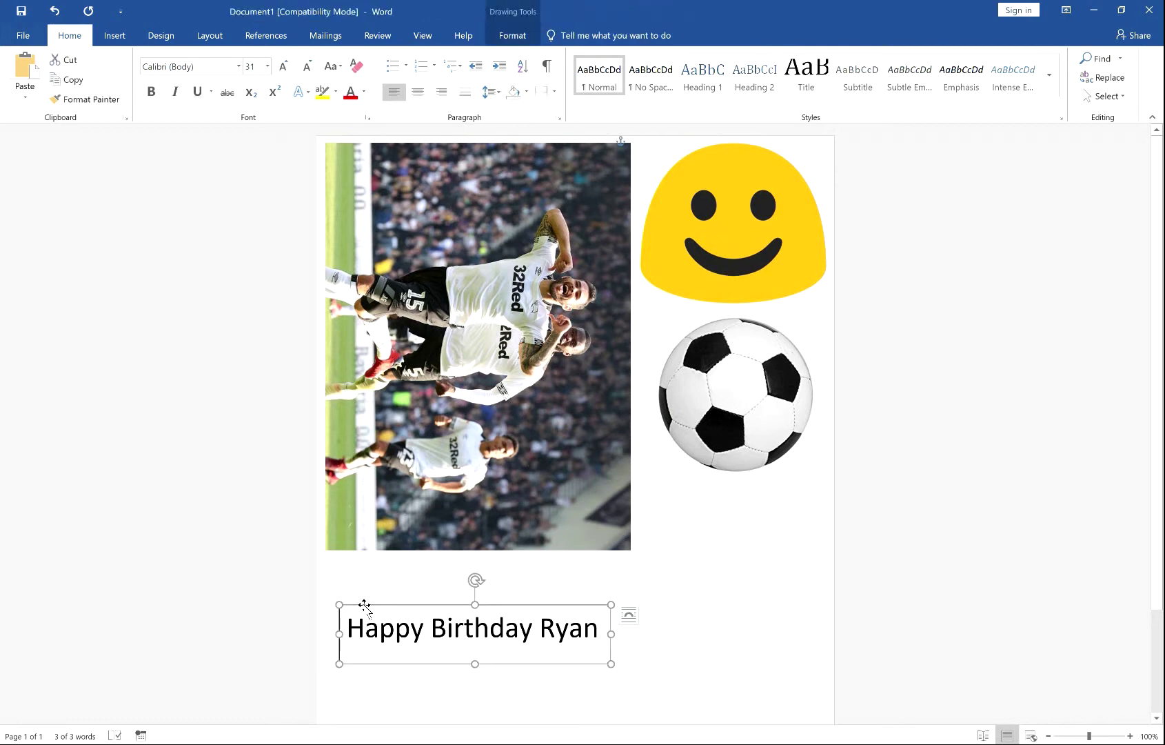
left_click(512, 38)
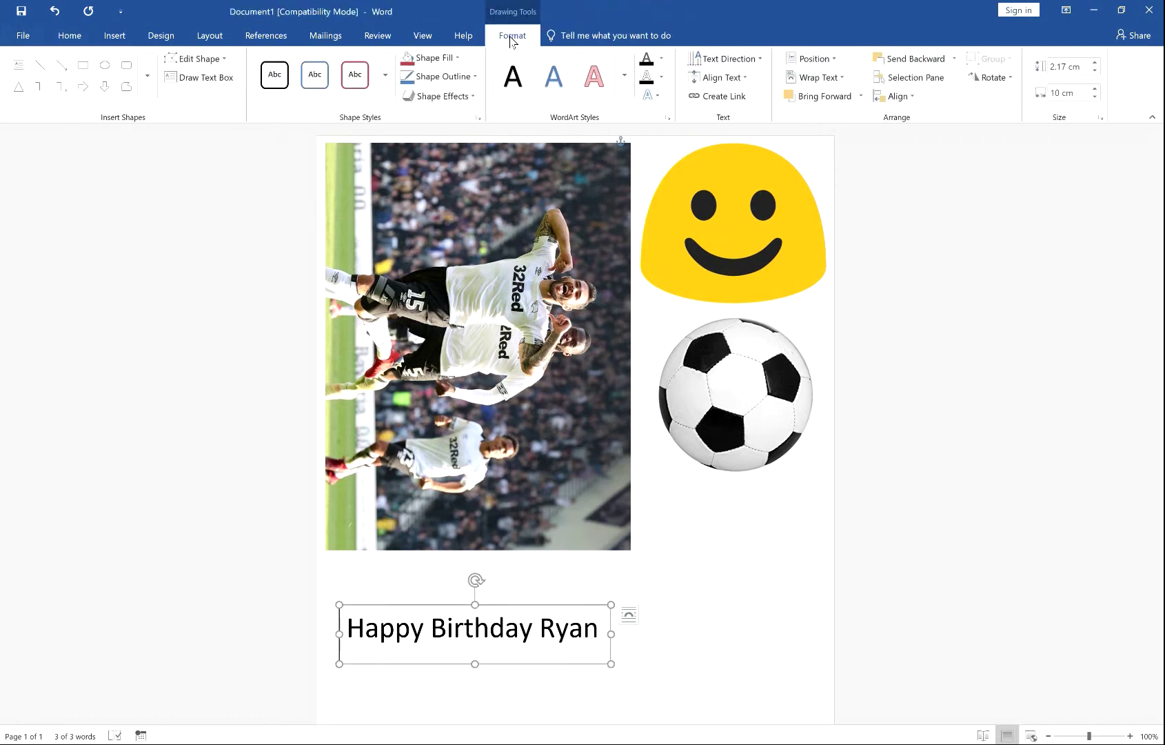
left_click(438, 77)
left_click(441, 195)
left_click(724, 593)
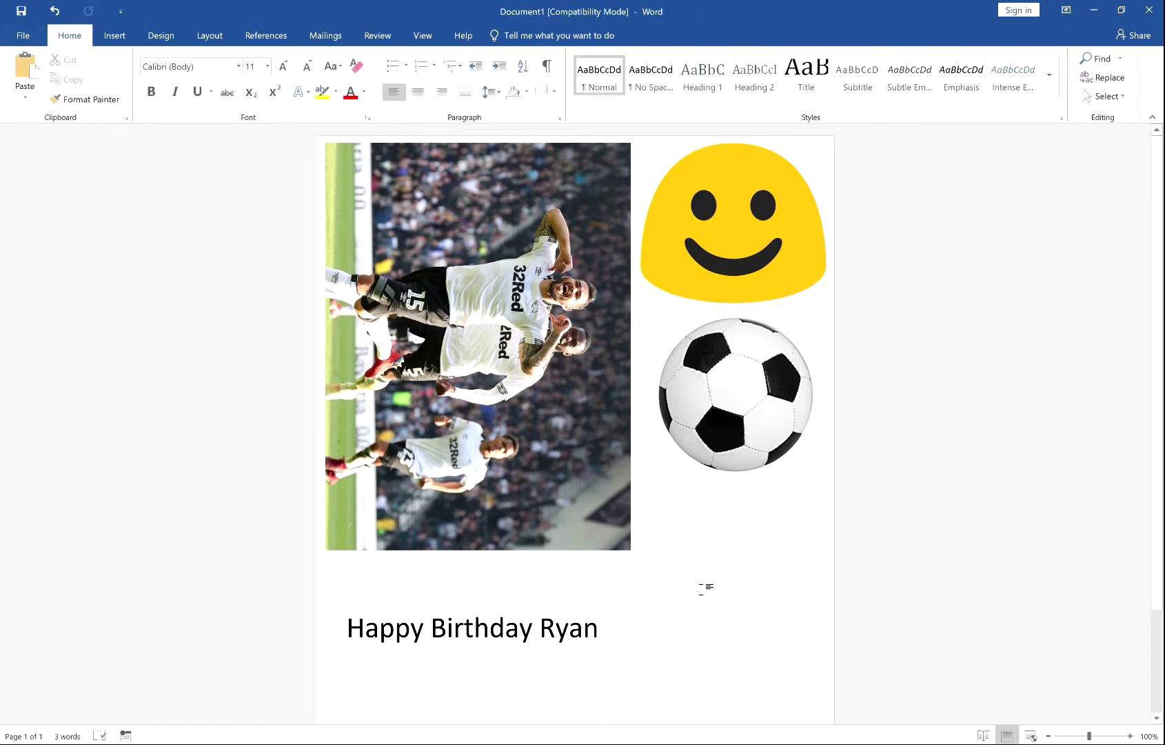
Use Save As to store the card on the Desktop as testing file.docx.
left_click(22, 37)
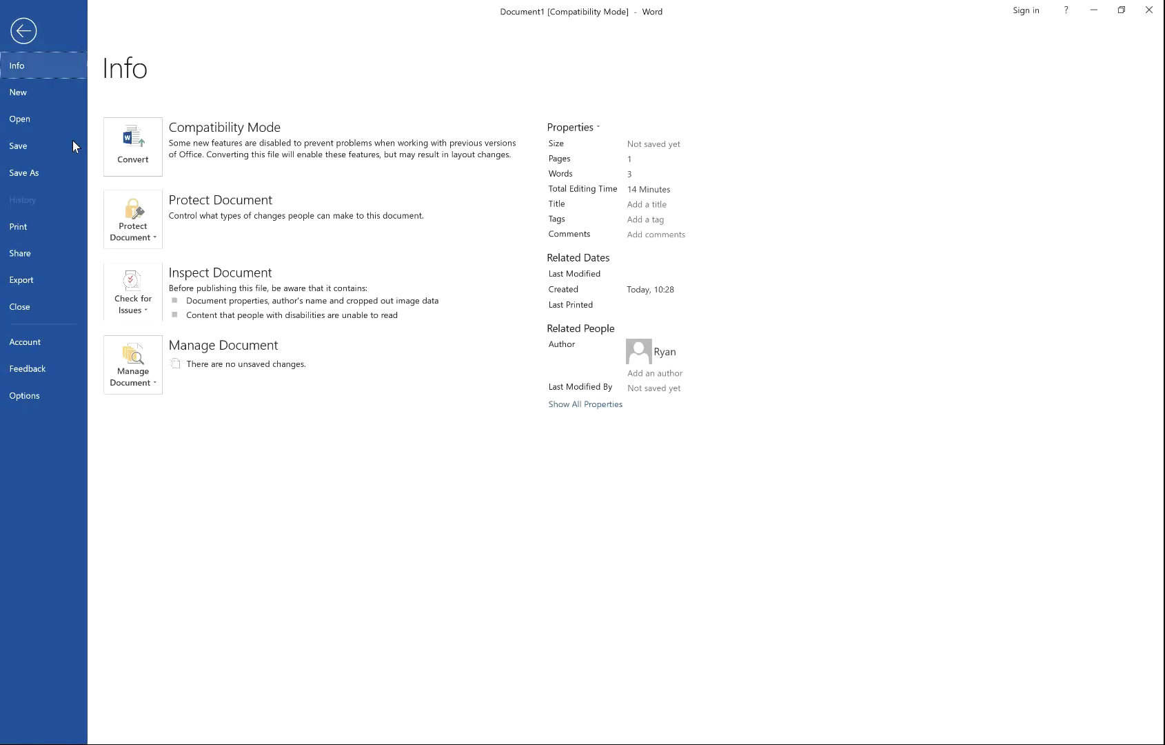
left_click(41, 173)
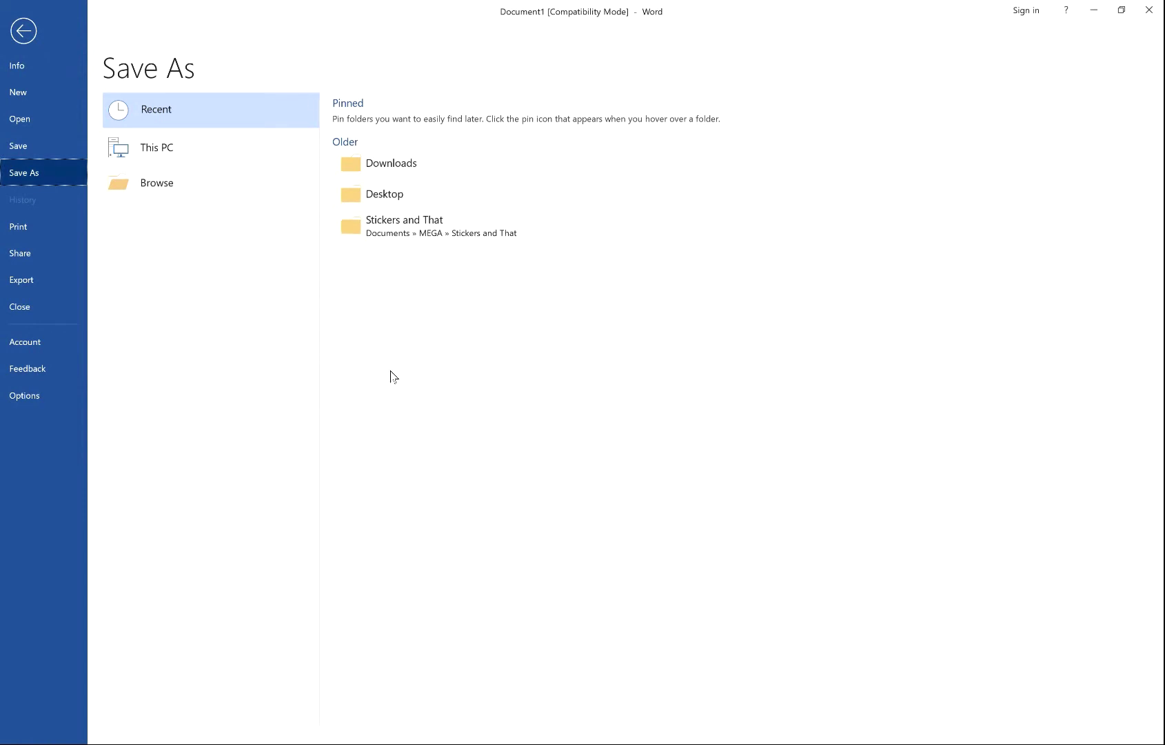
left_click(384, 196)
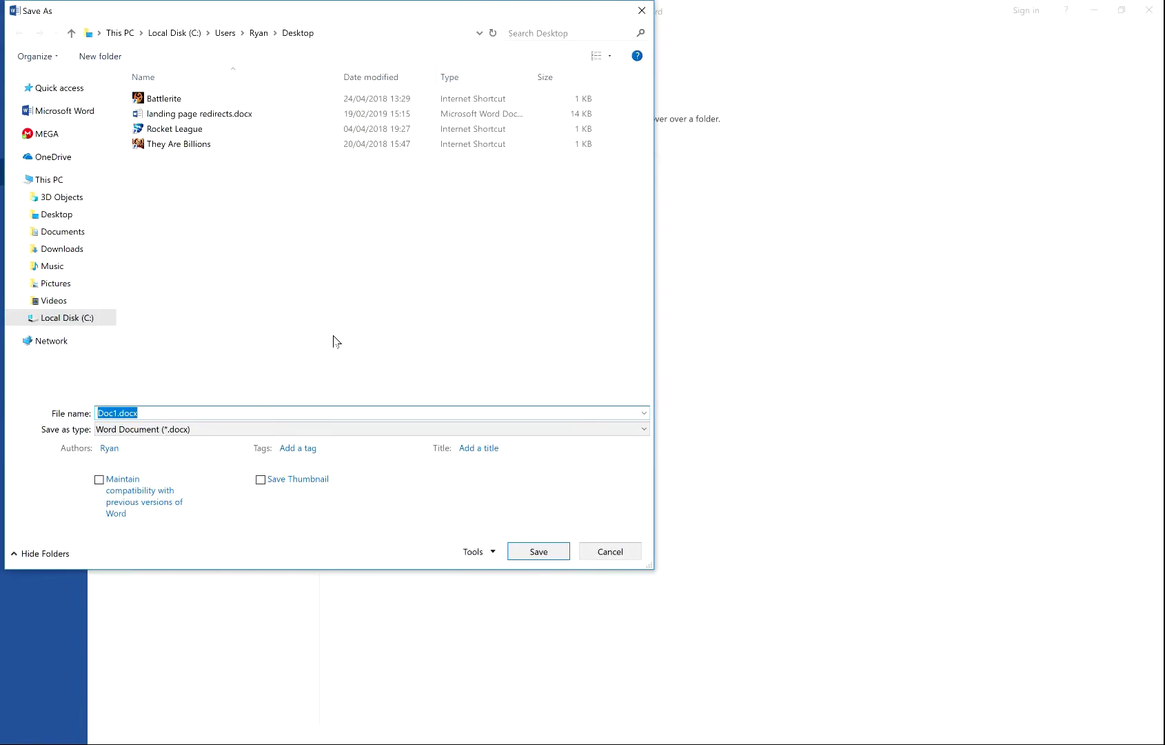
type("testing file")
key("Return")
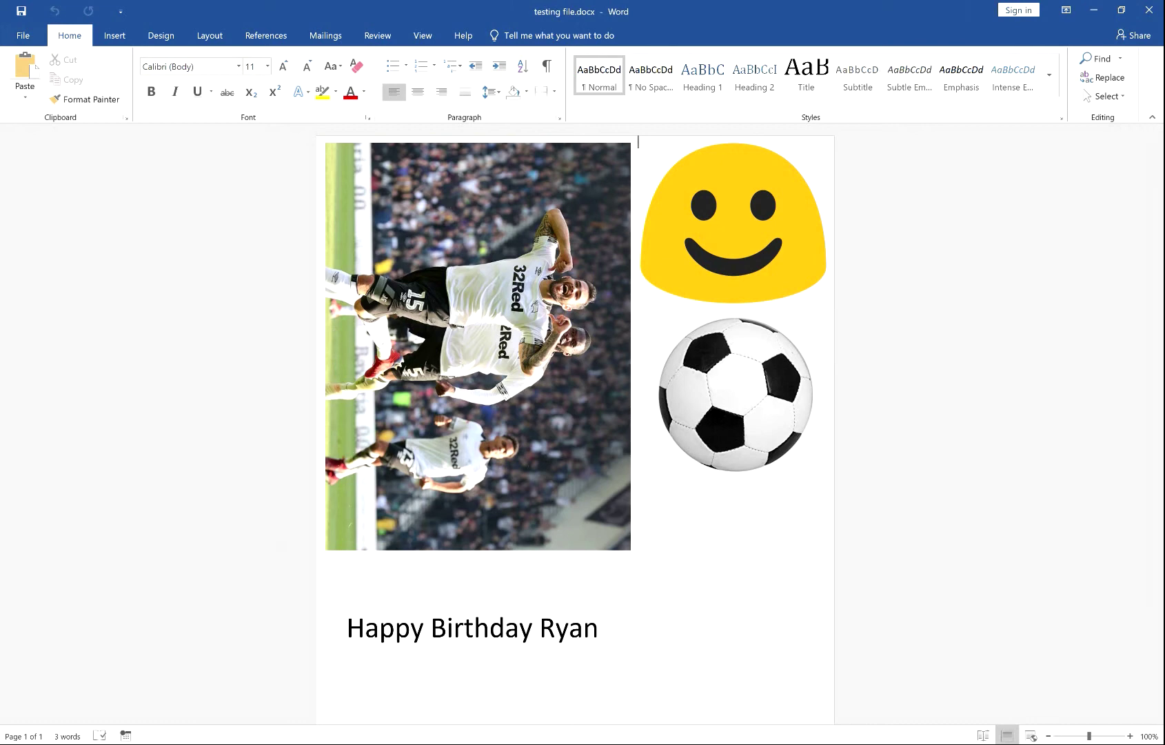
On the eatyourphoto order form, choose Speed Processing yes (£1.00) and Alterations none.
key("alt+Tab")
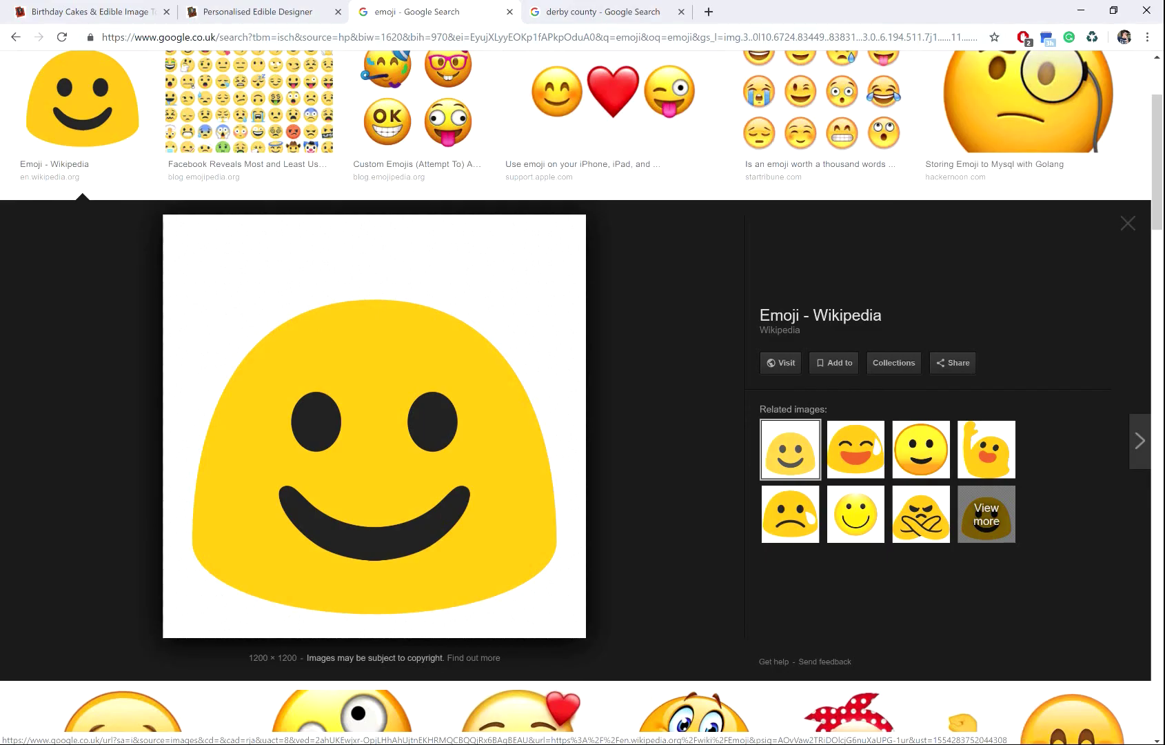
left_click(111, 21)
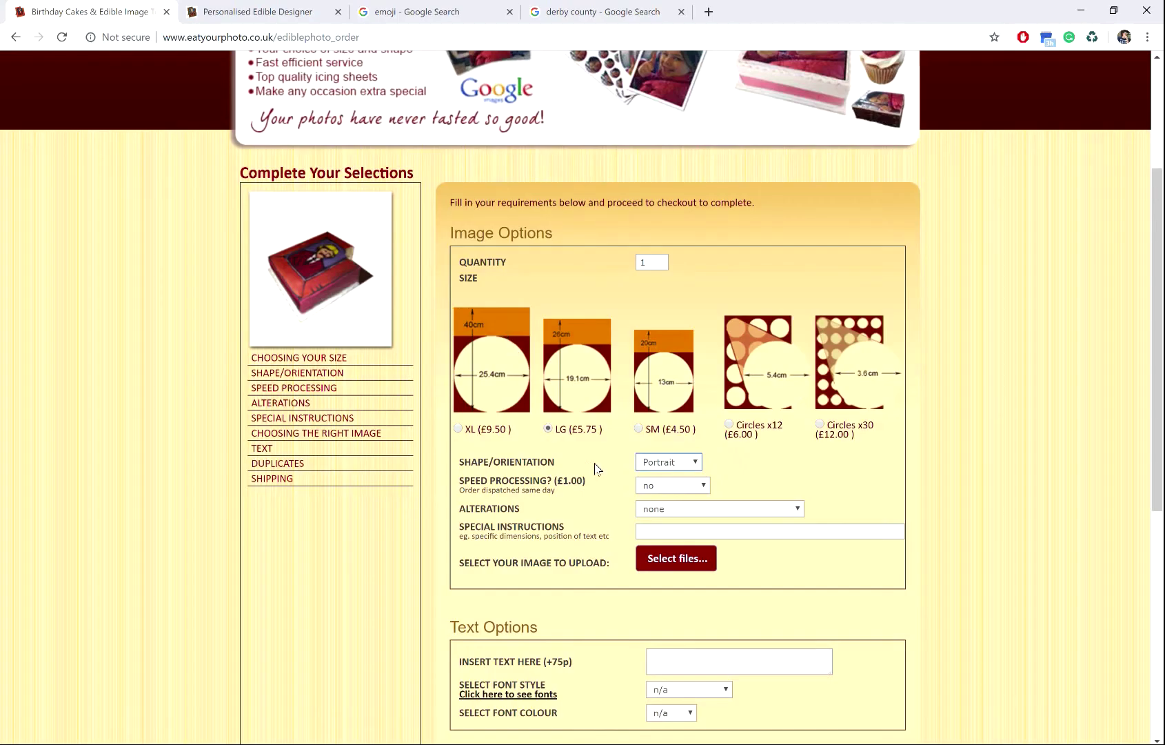
left_click(680, 488)
left_click(674, 531)
left_click(678, 511)
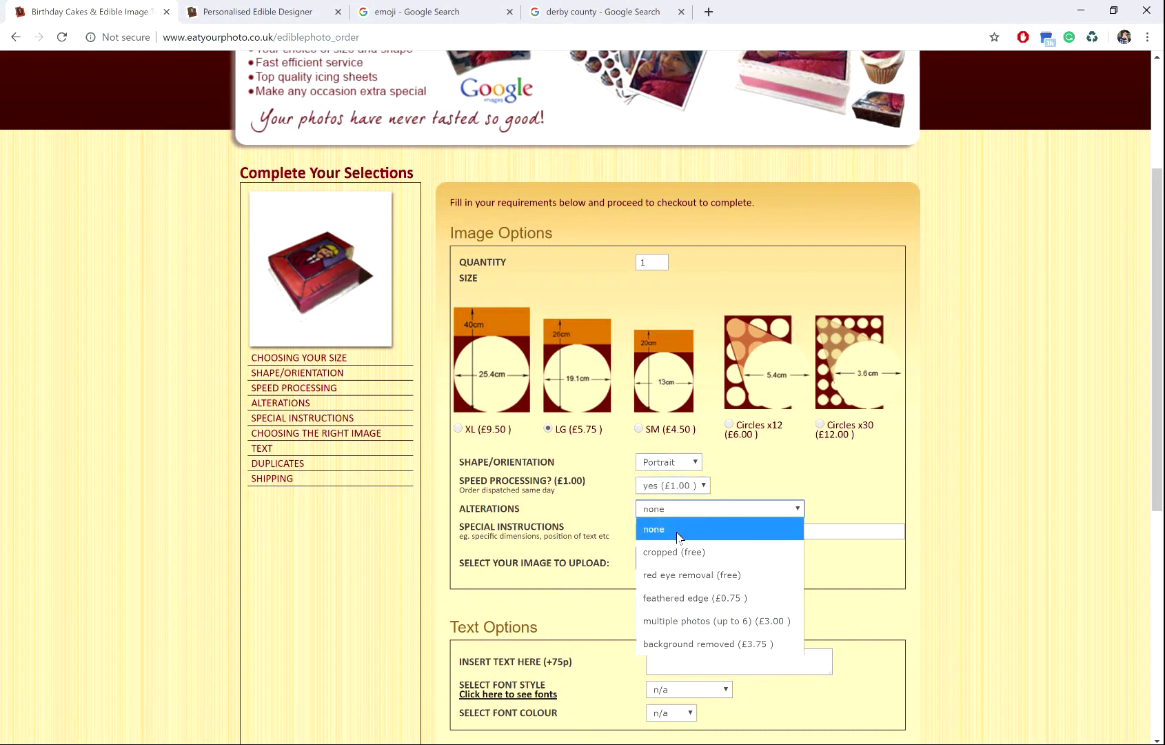
left_click(678, 529)
left_click(679, 532)
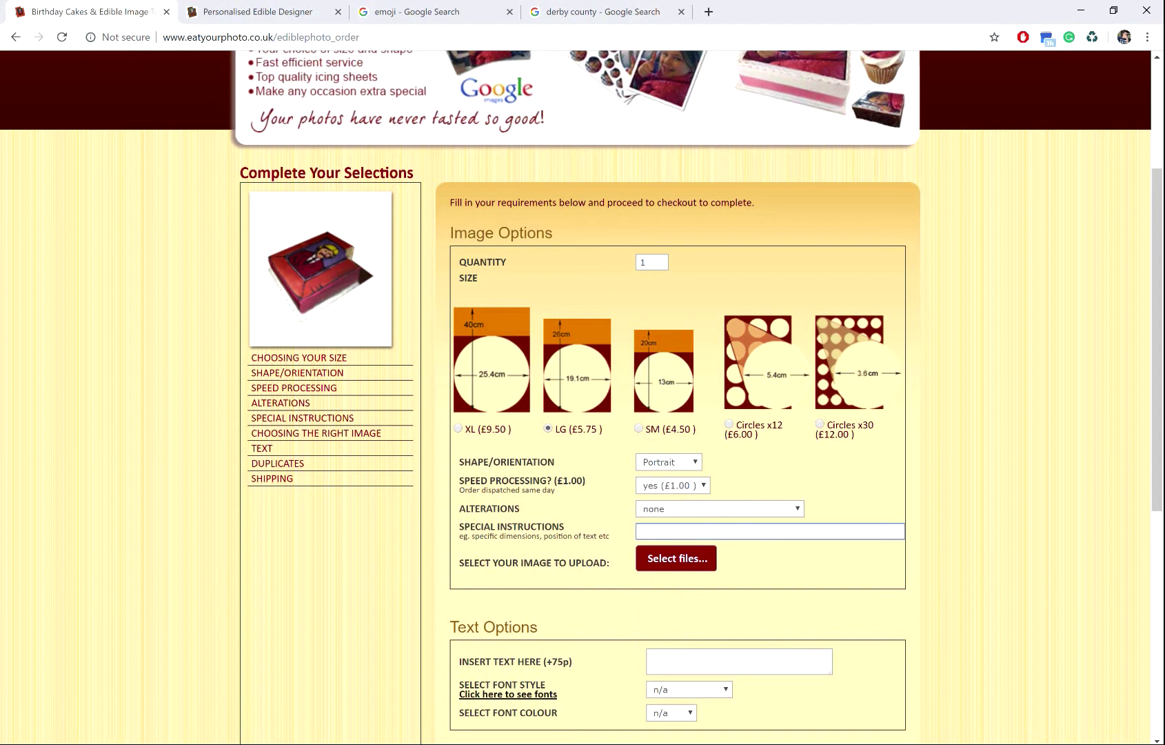
Attach testing file.docx to the EatYourPhoto order and enter 'Print the same size' as the special instruction.
left_click(682, 557)
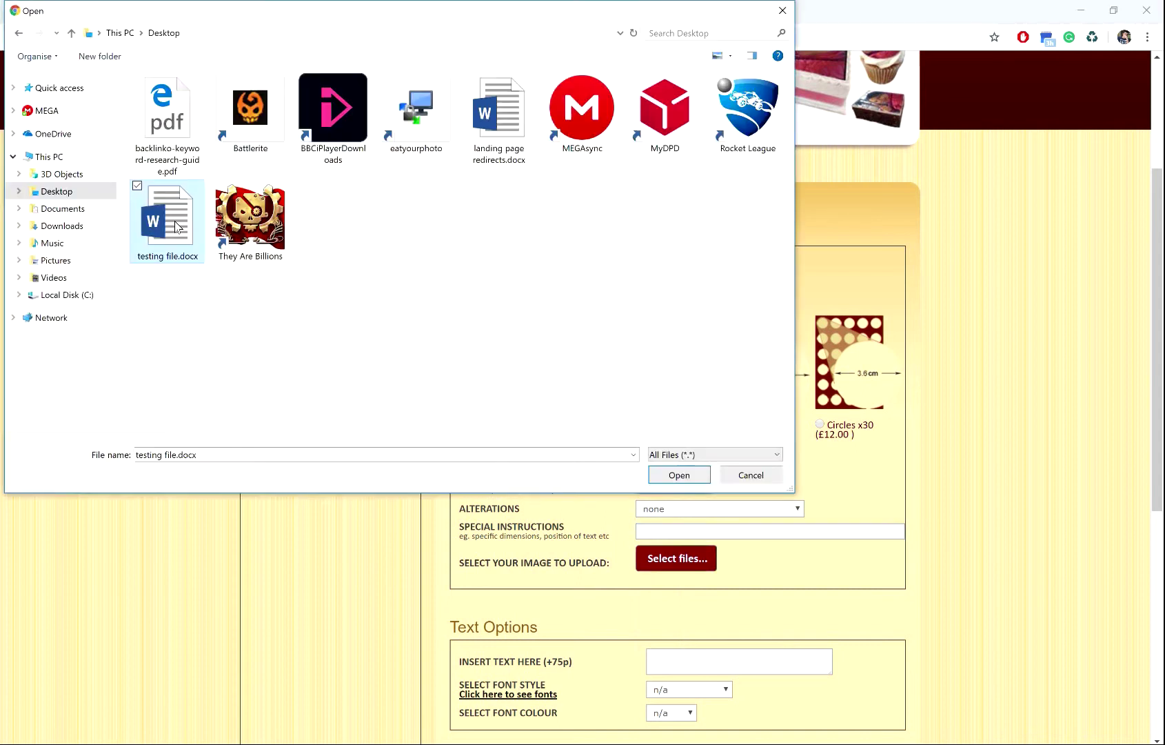
double_click(175, 227)
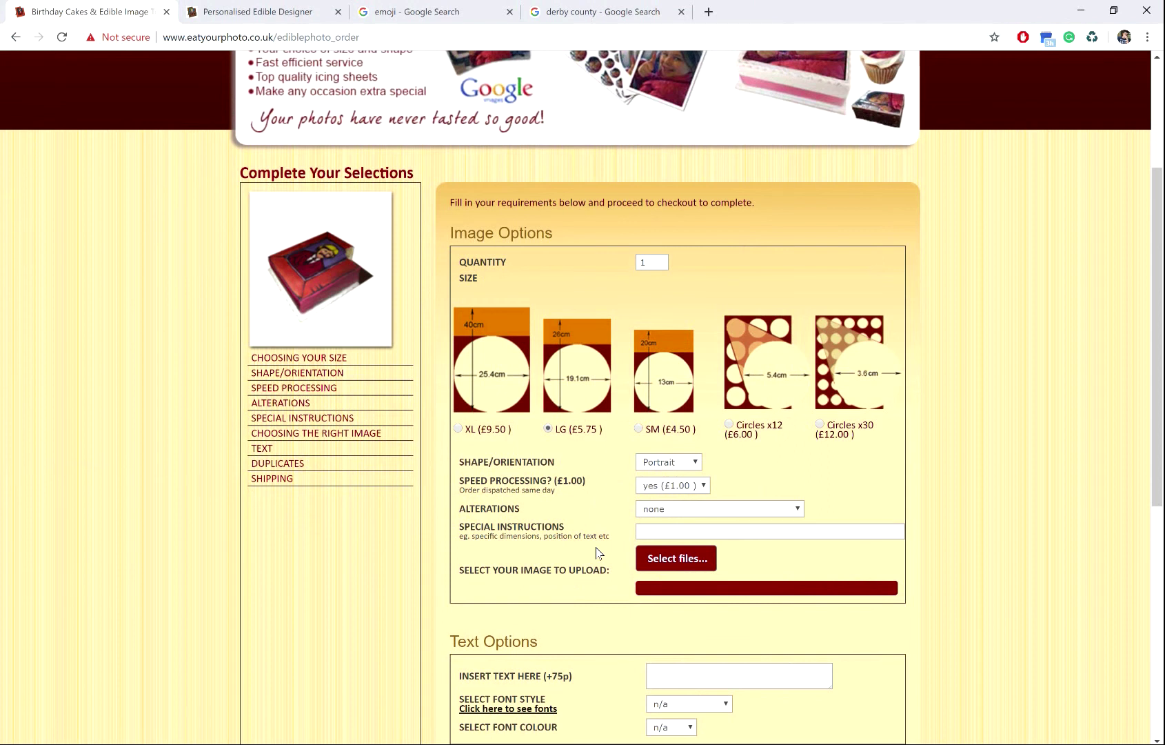
left_click(641, 531)
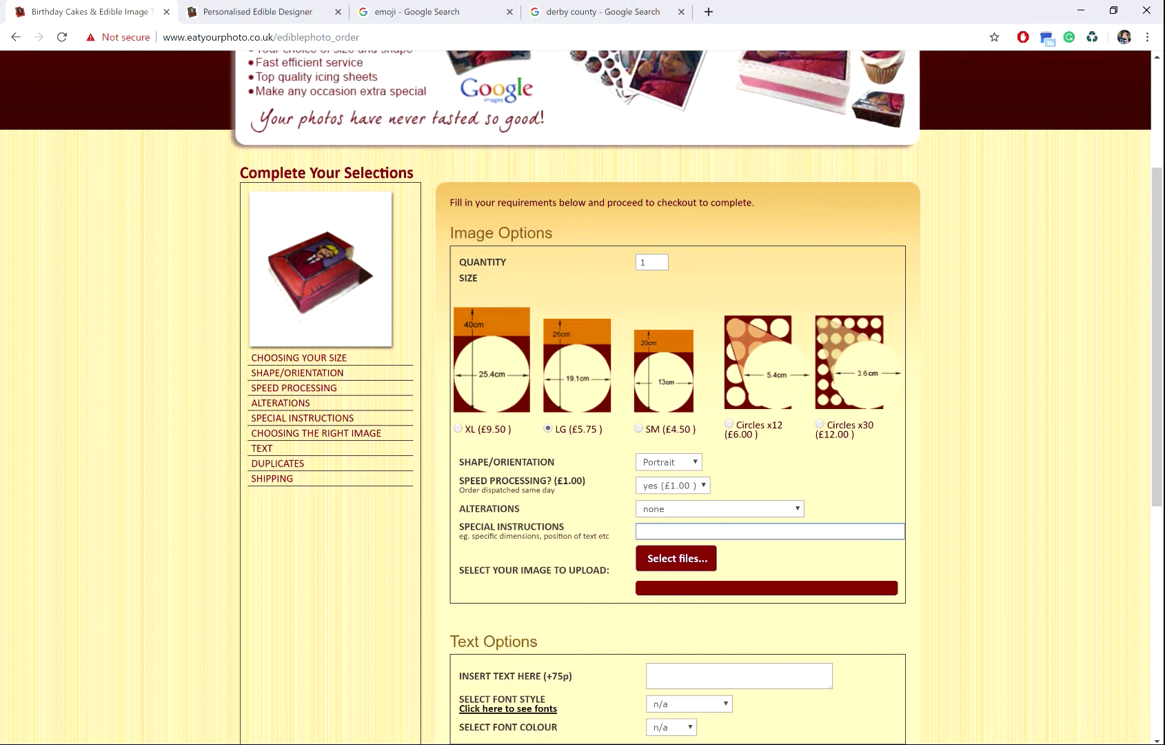
type("Print the same size.")
left_click(798, 547)
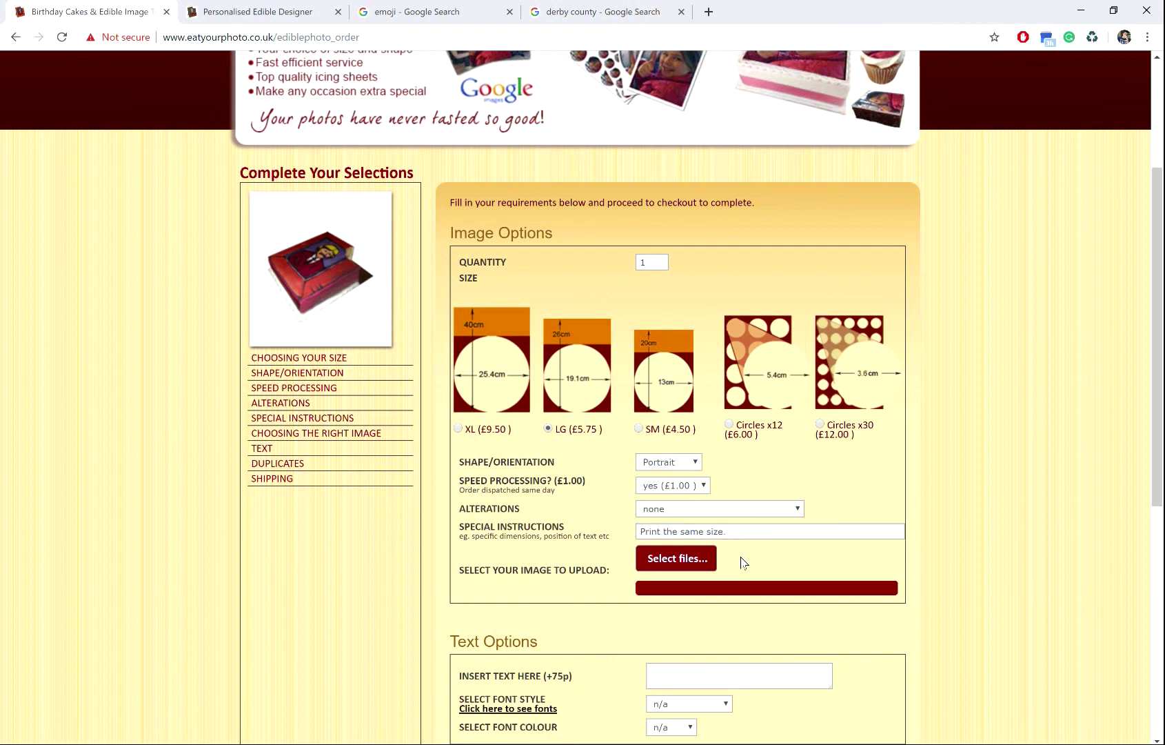